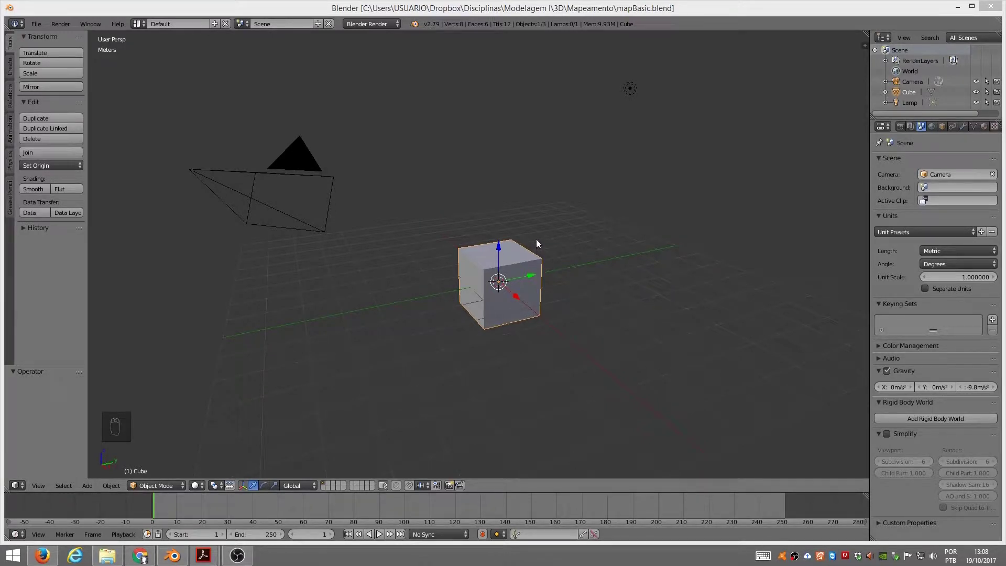
middle_click_drag(538, 229, 511, 257)
mouse_move(534, 293)
middle_mouse_down()
mouse_move(527, 234)
mouse_move(533, 277)
middle_mouse_up()
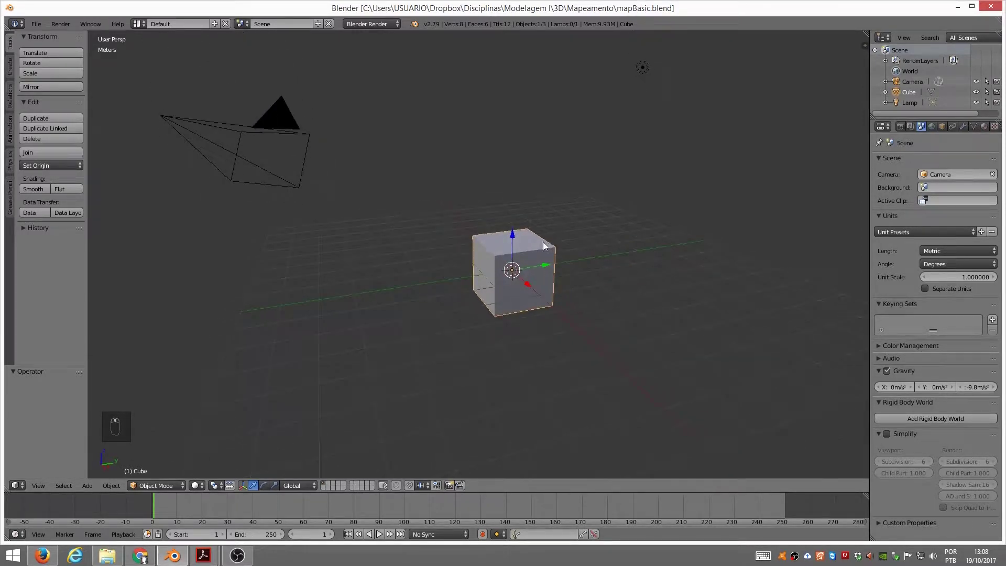
middle_click_drag(541, 254, 500, 274)
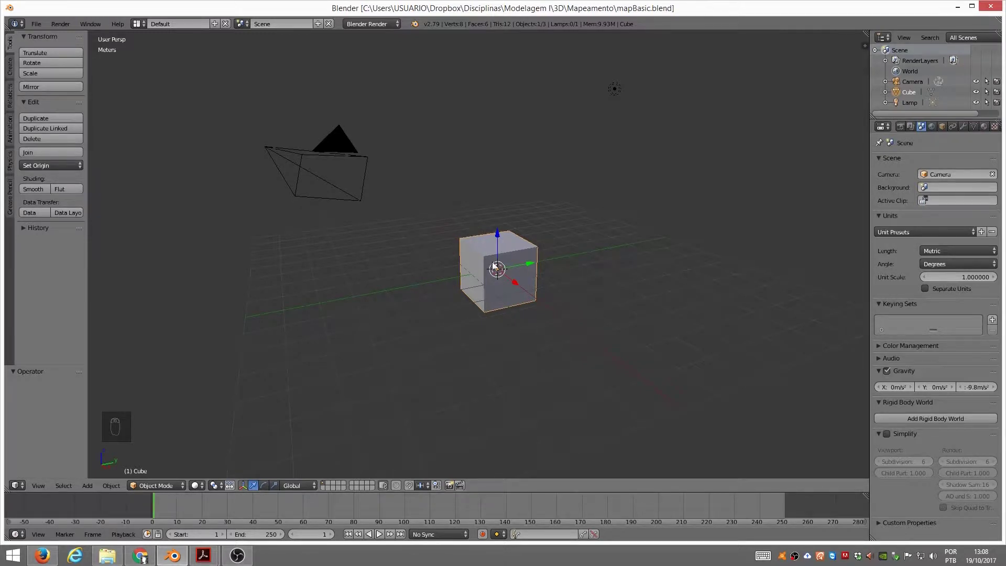
middle_click_drag(495, 257, 555, 287)
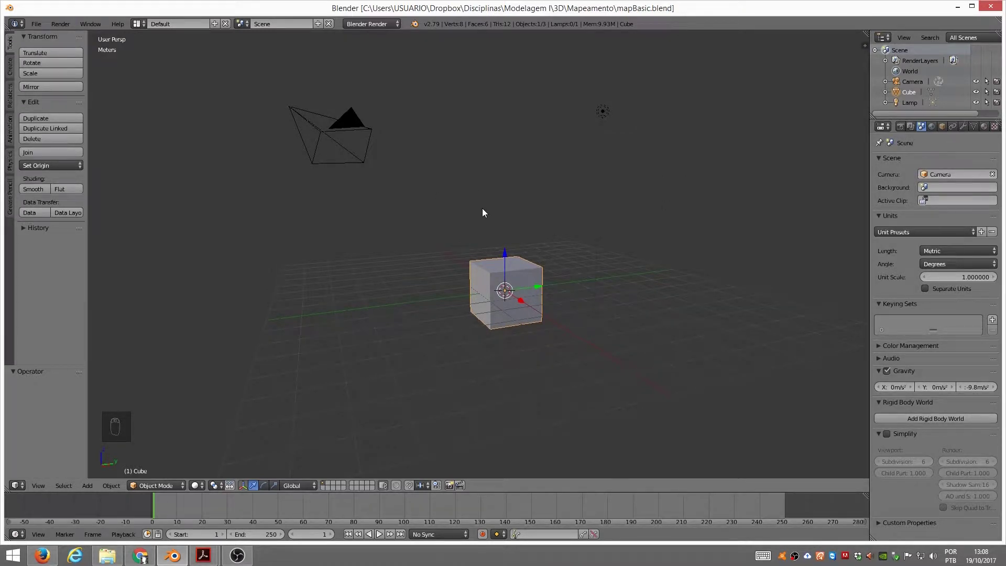
Step: Widen the properties editor and set the type of the cube material's texture to Image or Movie
left_click_drag(868, 179, 793, 179)
left_click(906, 127)
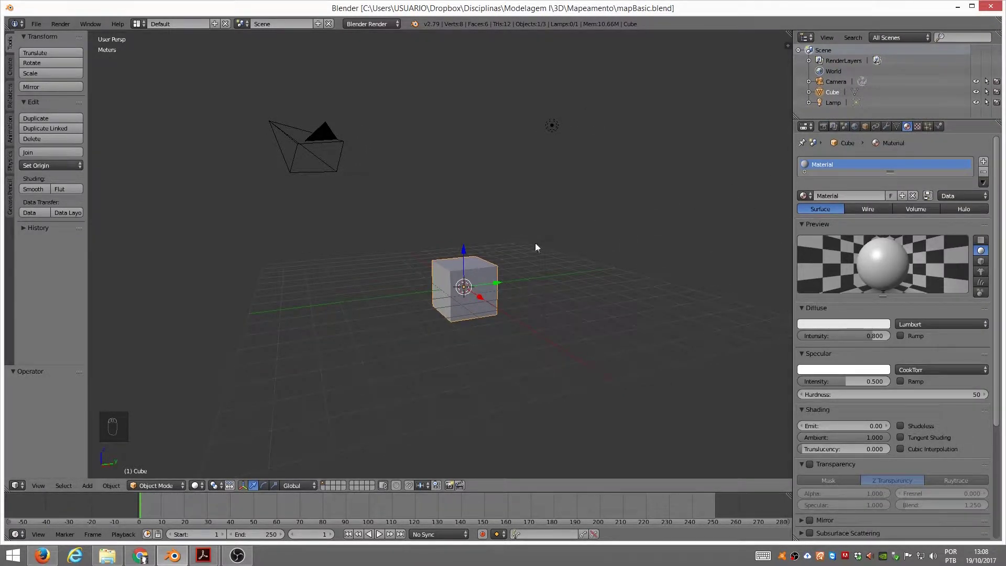
scroll(551, 269, "up", 2)
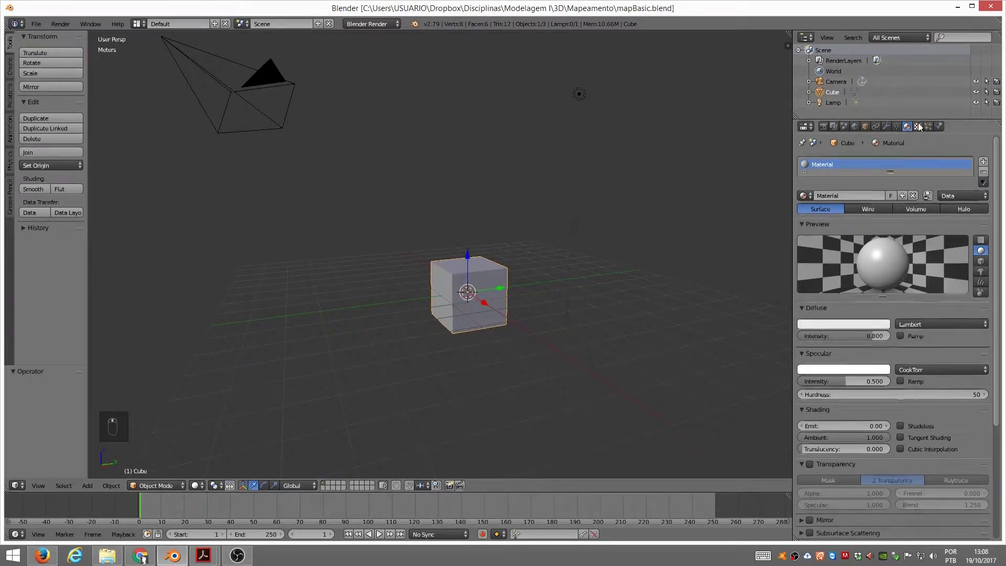
left_click(918, 127)
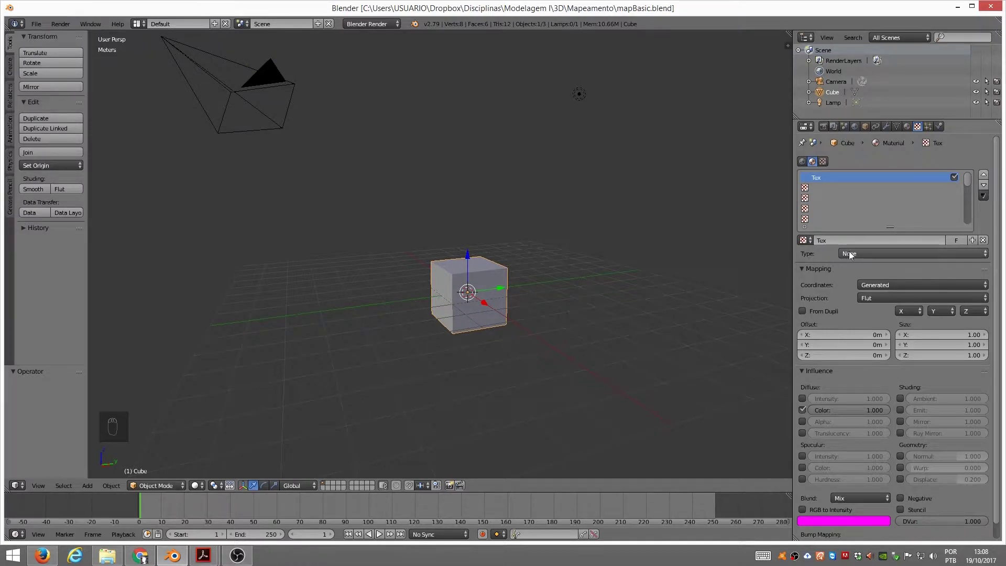
left_click(873, 253)
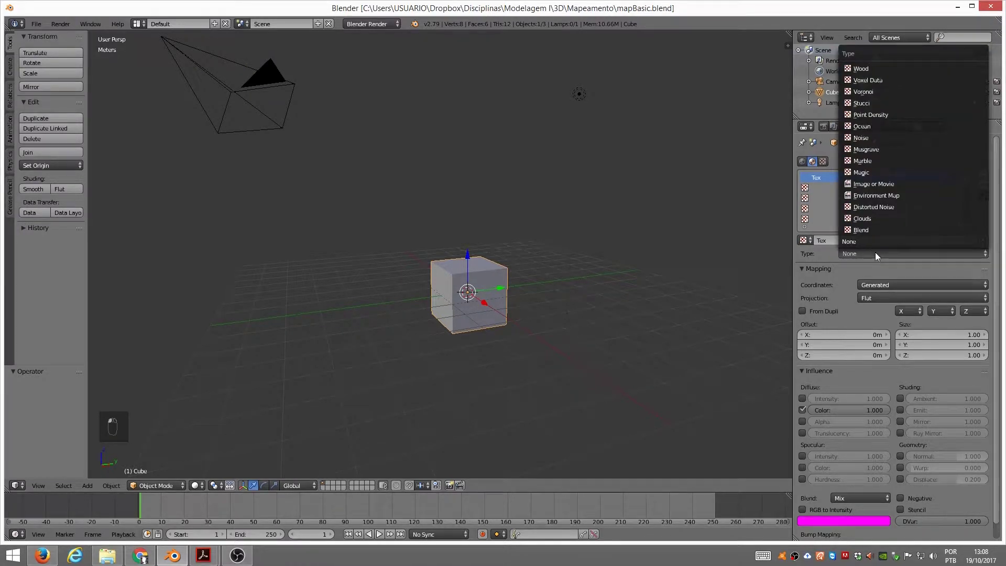
left_click(891, 184)
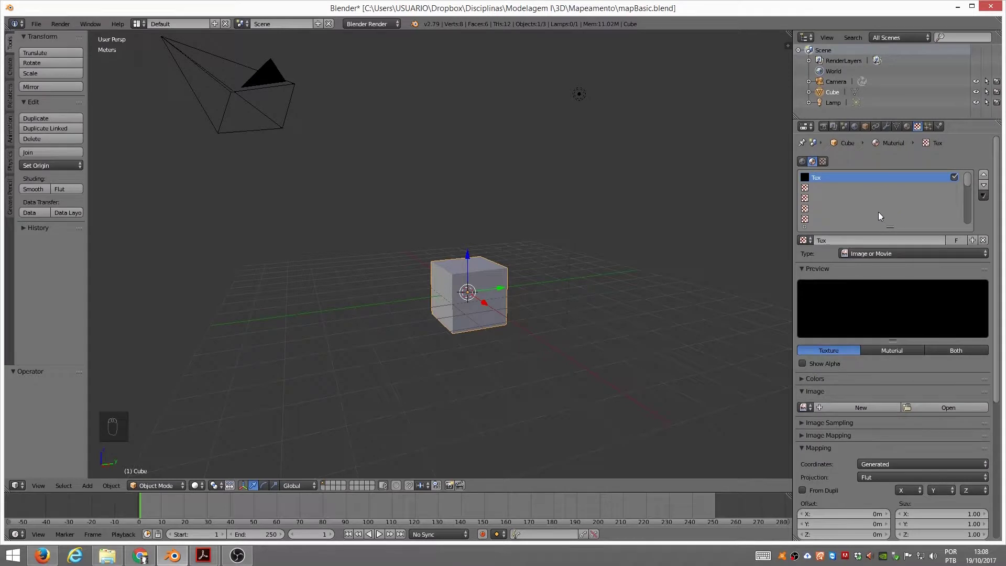
Step: Review the image, mapping and influence settings of the cube's texture
scroll(862, 270, "down", 4)
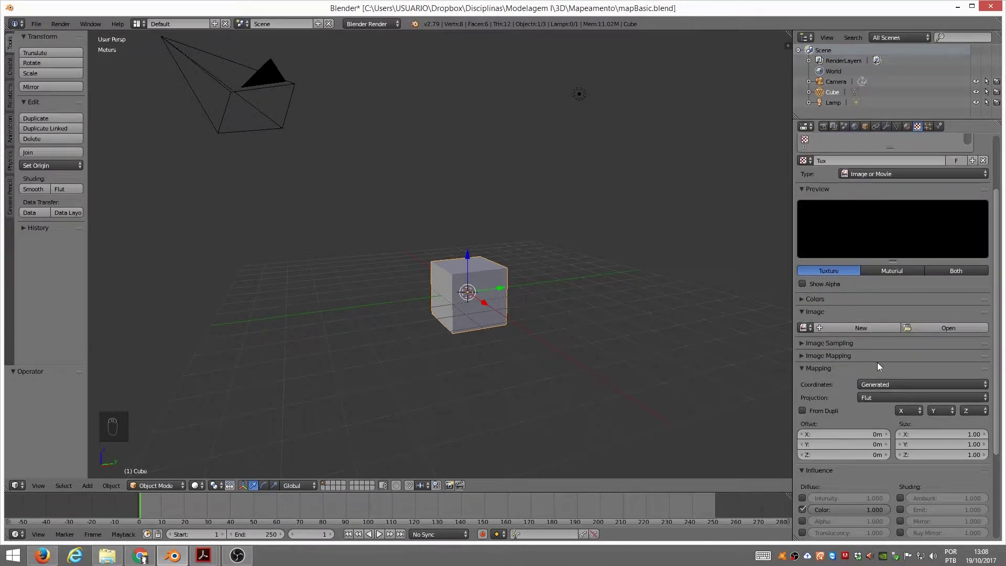
mouse_move(825, 373)
middle_mouse_down()
mouse_move(826, 393)
mouse_move(828, 376)
middle_mouse_up()
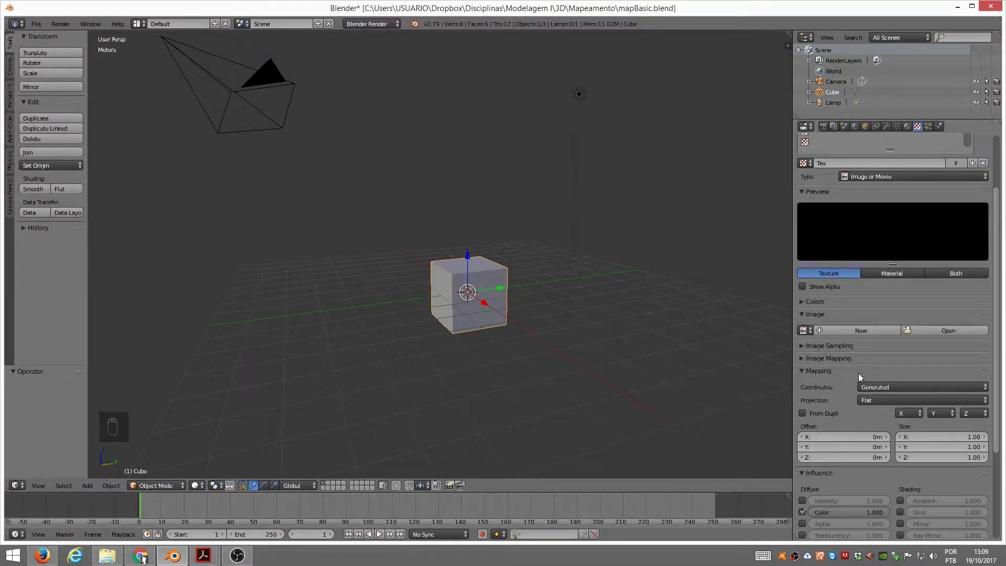
middle_click_drag(847, 372, 867, 341)
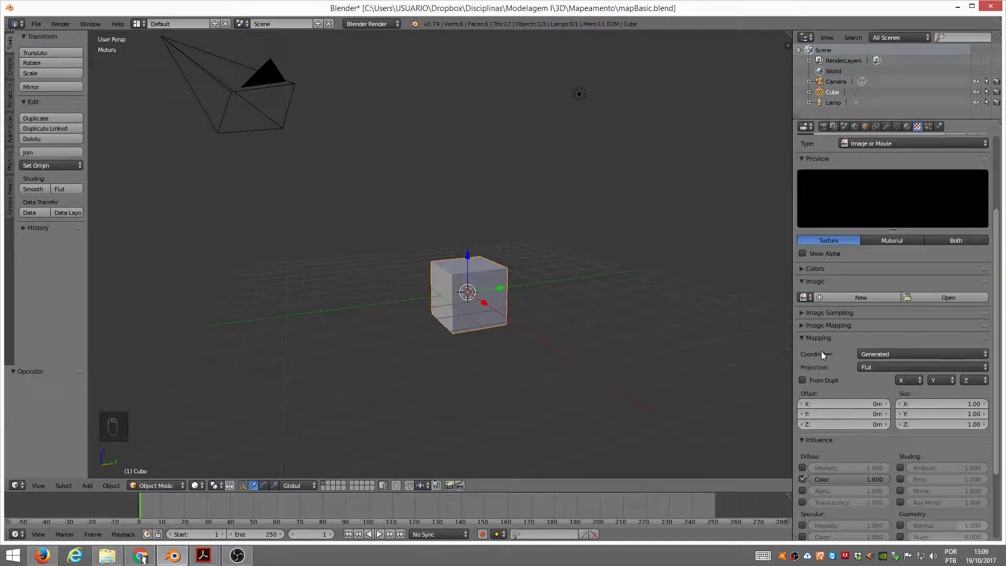
scroll(843, 353, "down", 2)
scroll(840, 353, "up", 2)
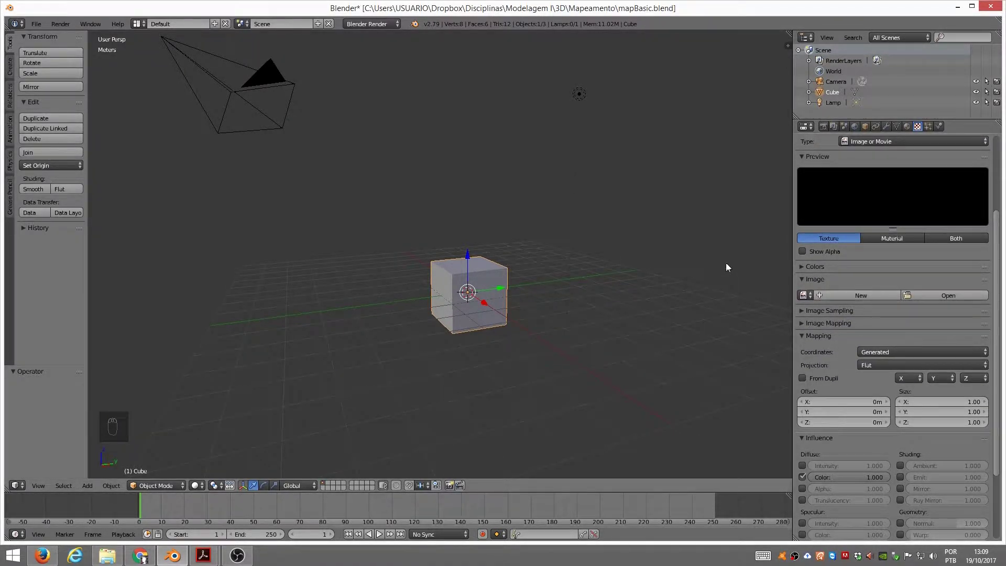
Step: Move the lamp by about -1.55 m in X, -4.89 m in Y and -1.34 m in Z, checking the lighting in rendered shading
key("shift+z")
key("shift+z")
mouse_move(577, 96)
right_mouse_down()
mouse_move(513, 124)
mouse_move(366, 153)
right_mouse_up()
key("shift+z")
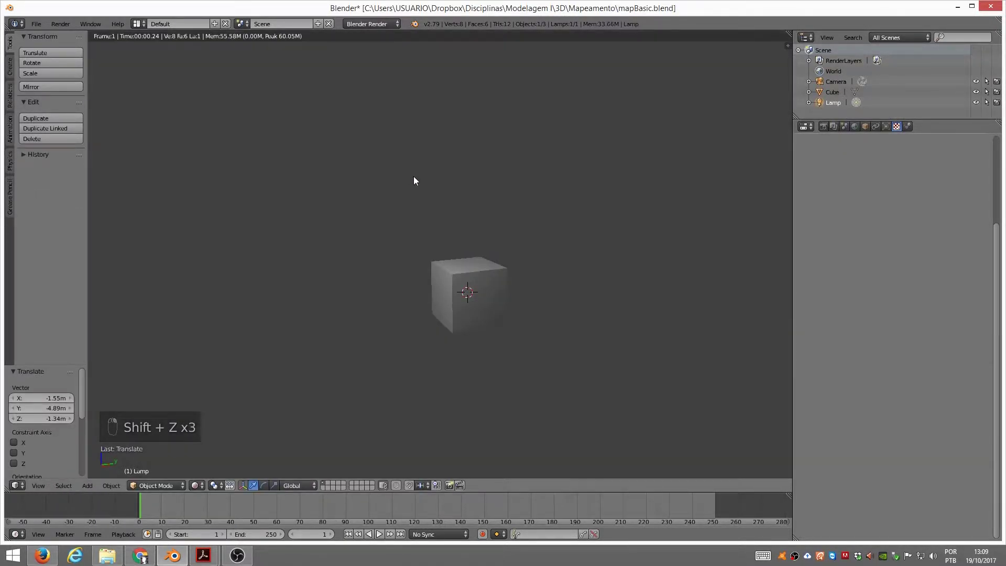
key("shift+z")
Step: Load Parede.jpg from the Texturas folder as the cube's texture image and preview it in rendered shading
mouse_move(452, 232)
middle_mouse_down()
mouse_move(458, 222)
mouse_move(470, 240)
middle_mouse_up()
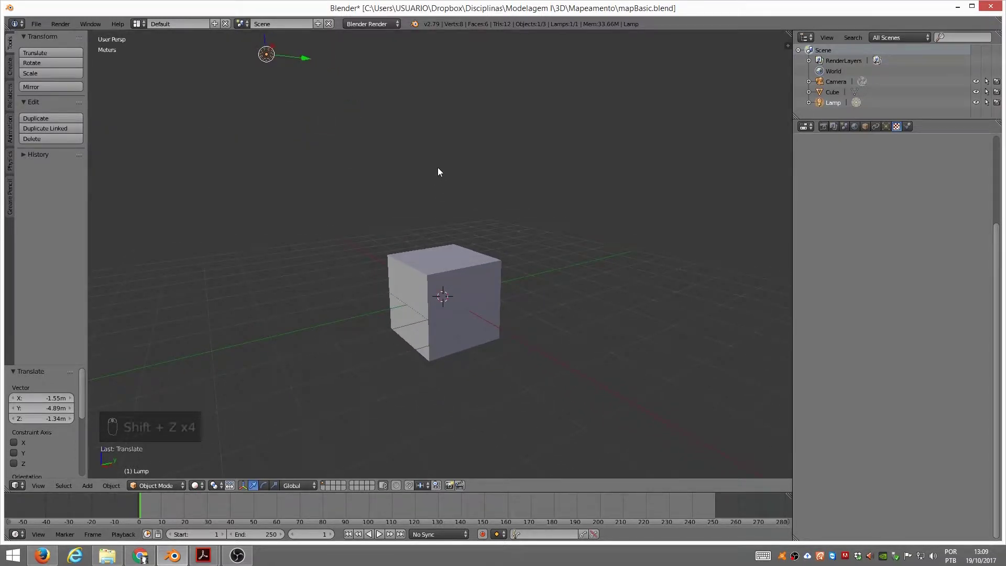
right_click(466, 271)
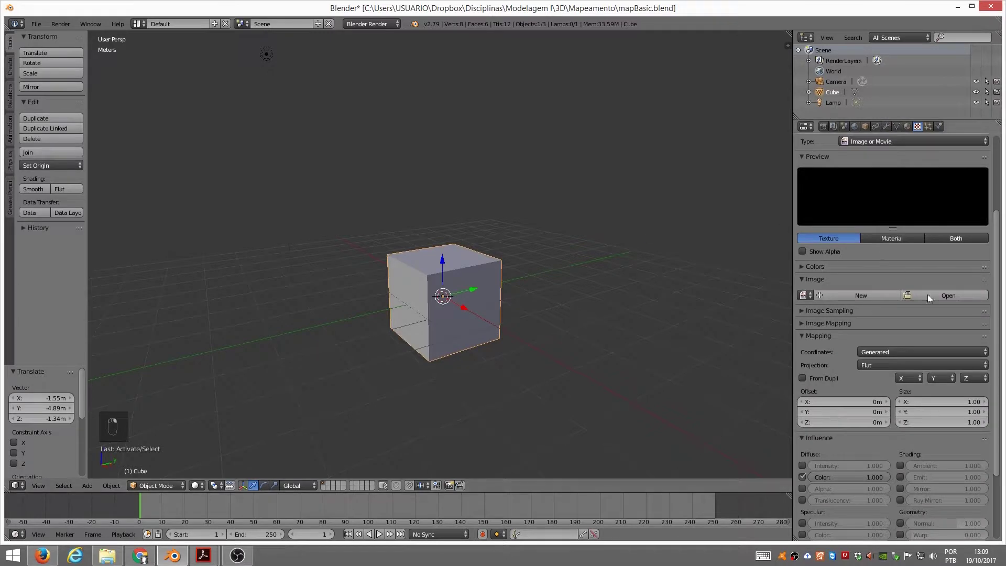
left_click(946, 296)
left_click(179, 86)
left_click(183, 40)
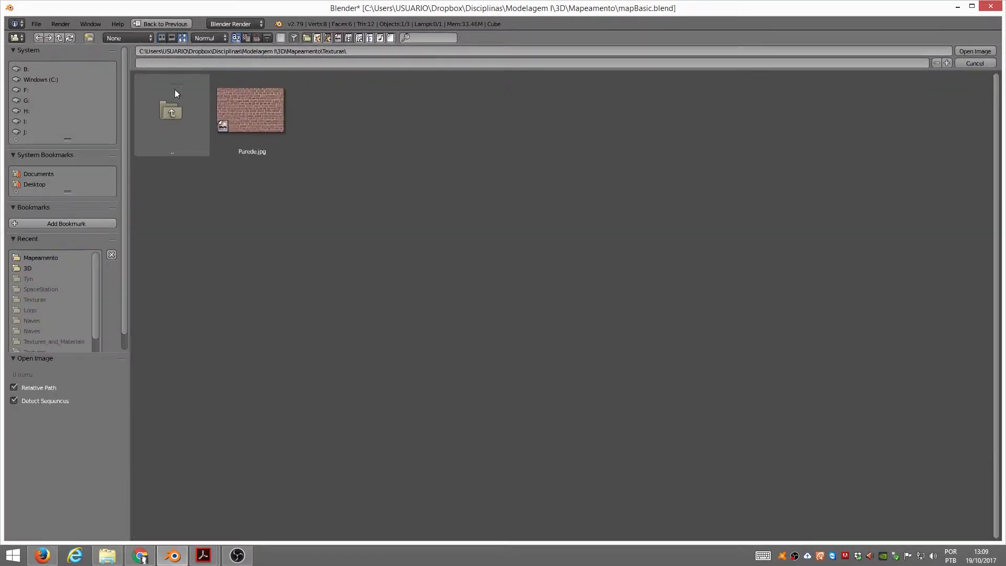
left_click(256, 103)
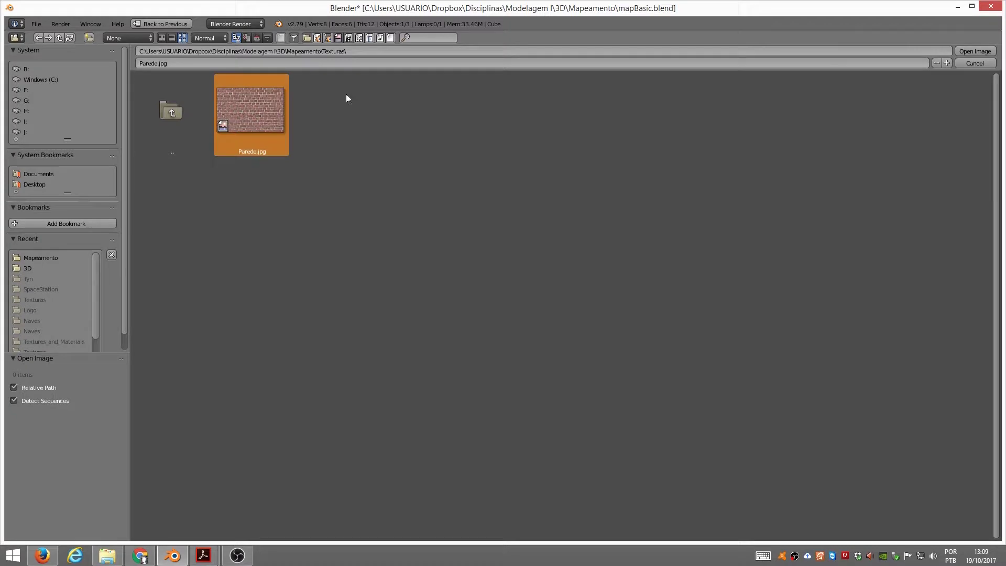
left_click(978, 51)
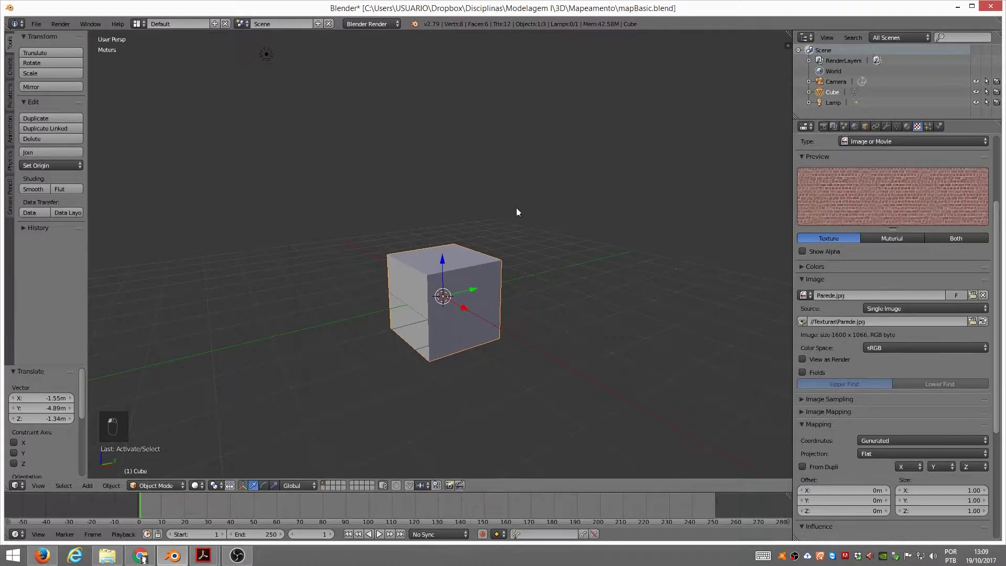
key("shift+z")
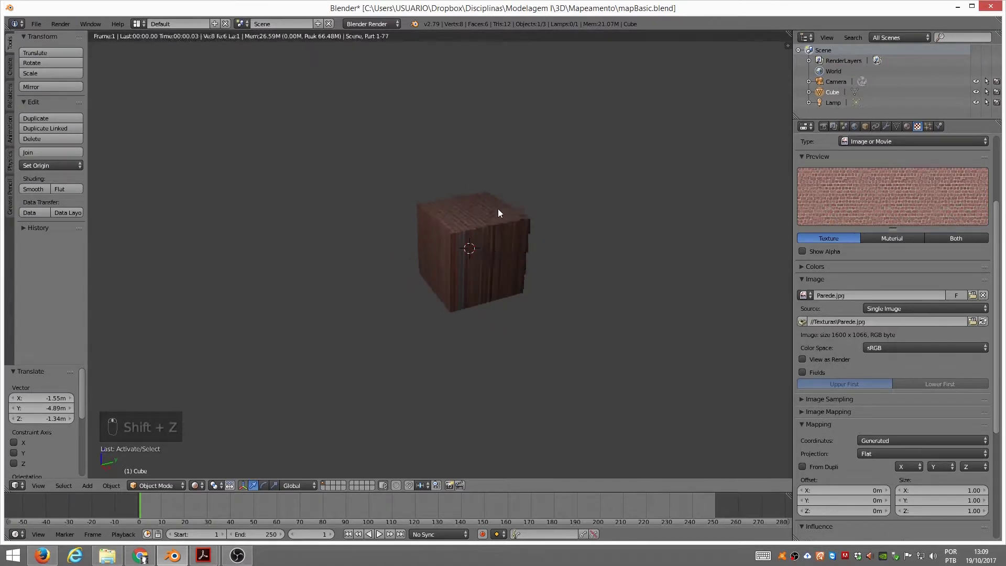
key("shift+z")
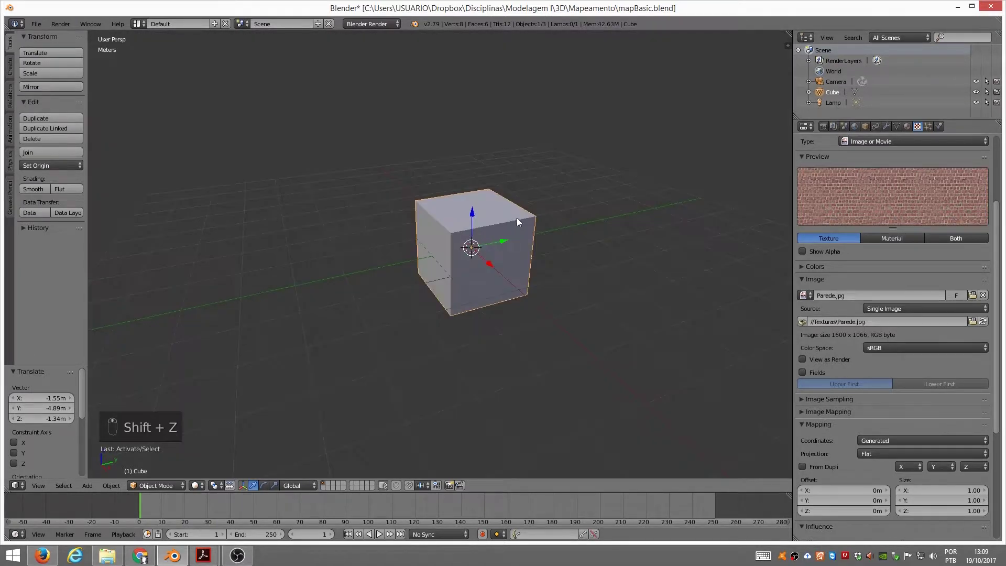
Step: In front orthographic view, place the 3D cursor above and to the left of the cube and add a Hemi lamp there
key("KP_1")
key("KP_5")
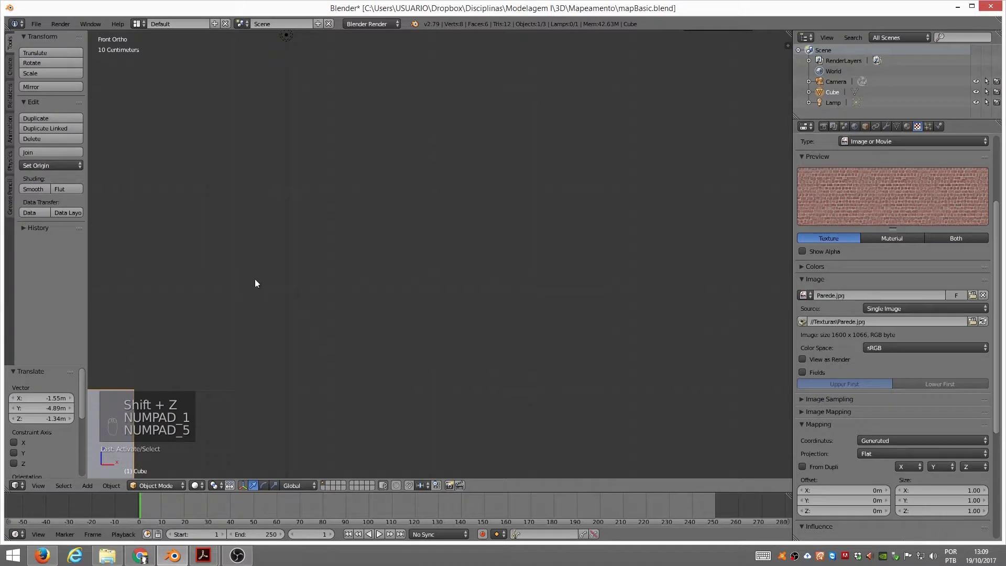
scroll(487, 172, "down", 3)
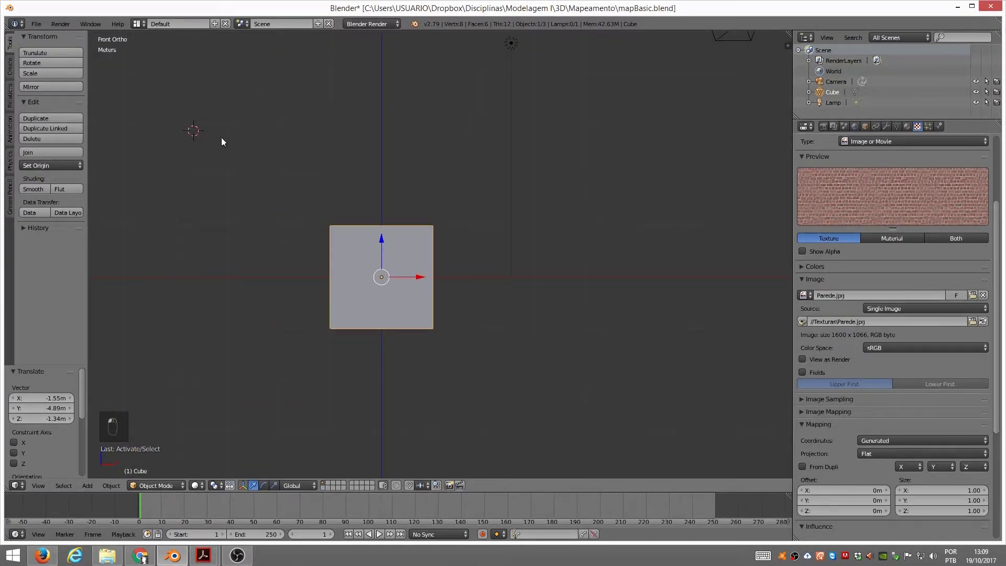
key("shift+a")
mouse_move(214, 150)
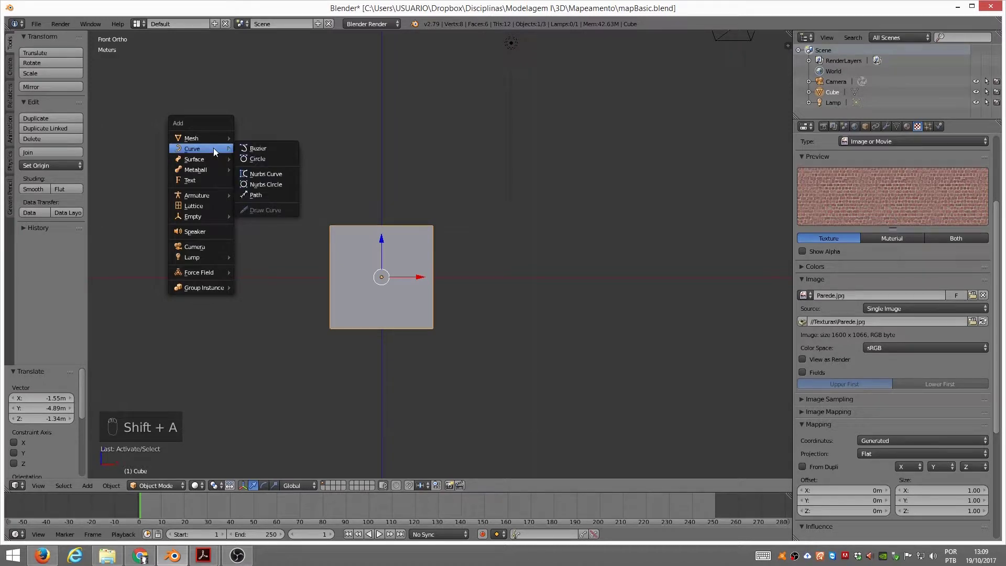
mouse_move(225, 258)
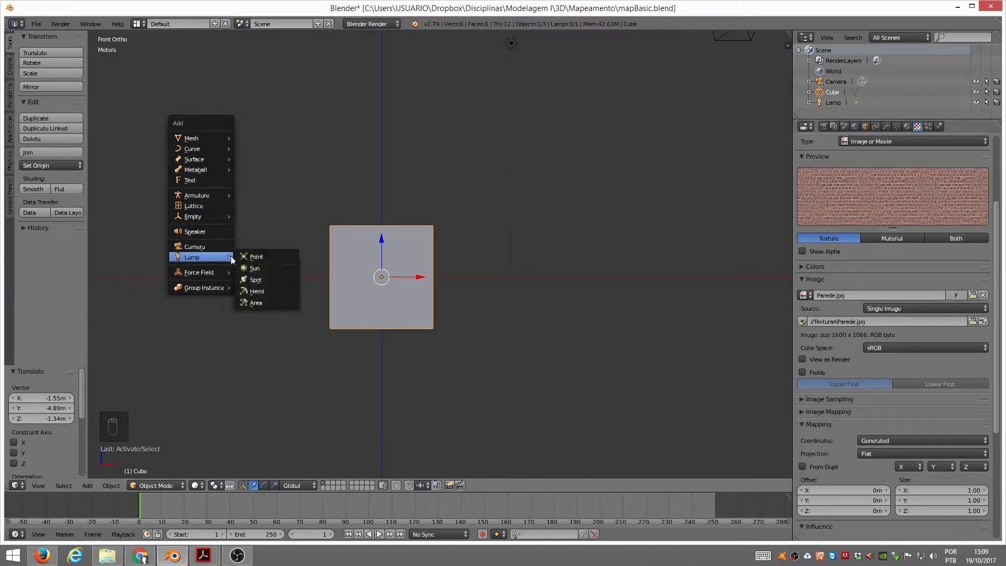
left_click(263, 287)
Step: Examine the brick texture on the cube's top and side faces in rendered shading, with the cube selected and its mapping settings shown
key("shift+z")
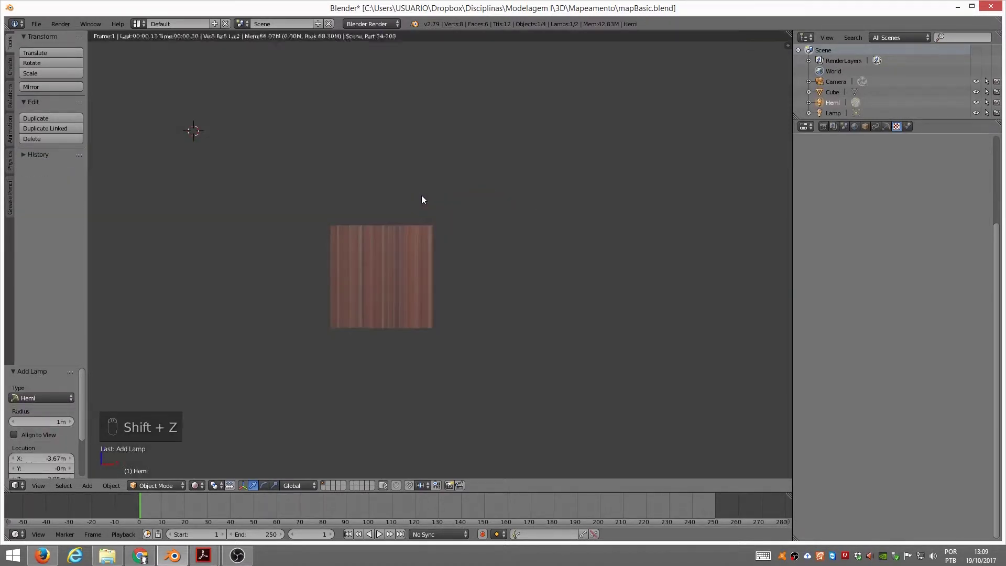
mouse_move(449, 214)
middle_mouse_down()
mouse_move(406, 251)
mouse_move(425, 238)
middle_mouse_up()
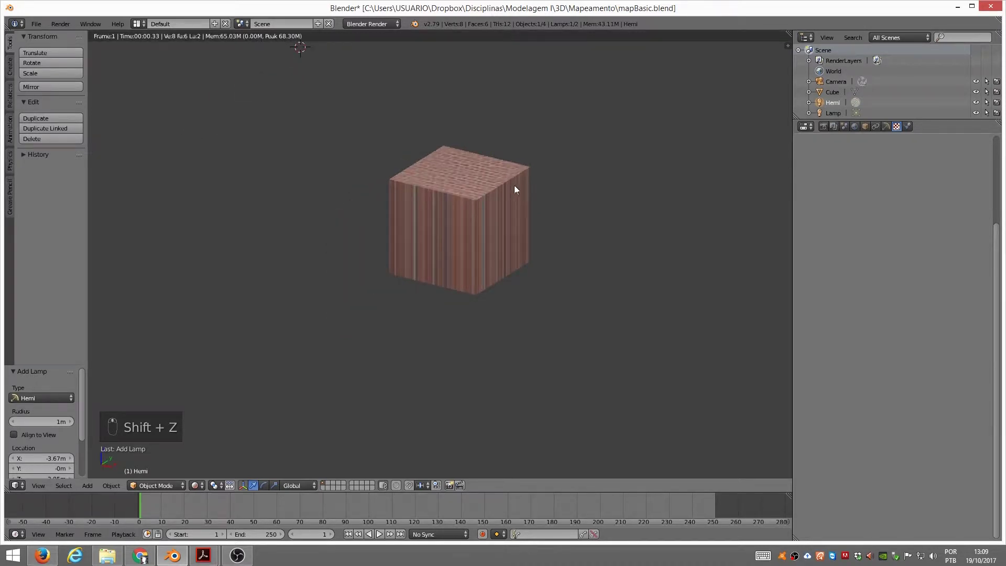
middle_click_drag(505, 190, 462, 269, "shift")
scroll(463, 276, "up", 2)
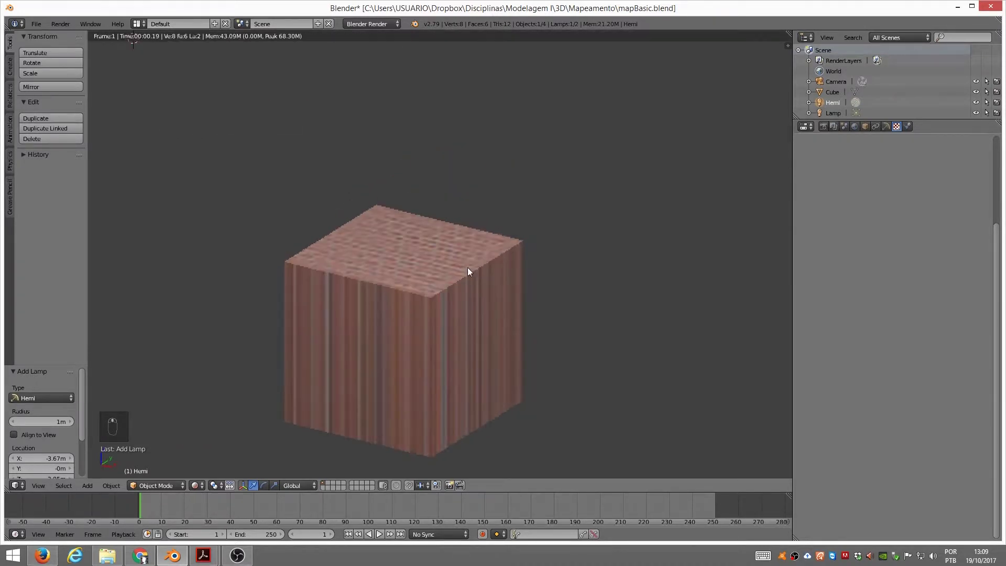
middle_click_drag(498, 199, 442, 218, "shift")
scroll(492, 193, "up", 1)
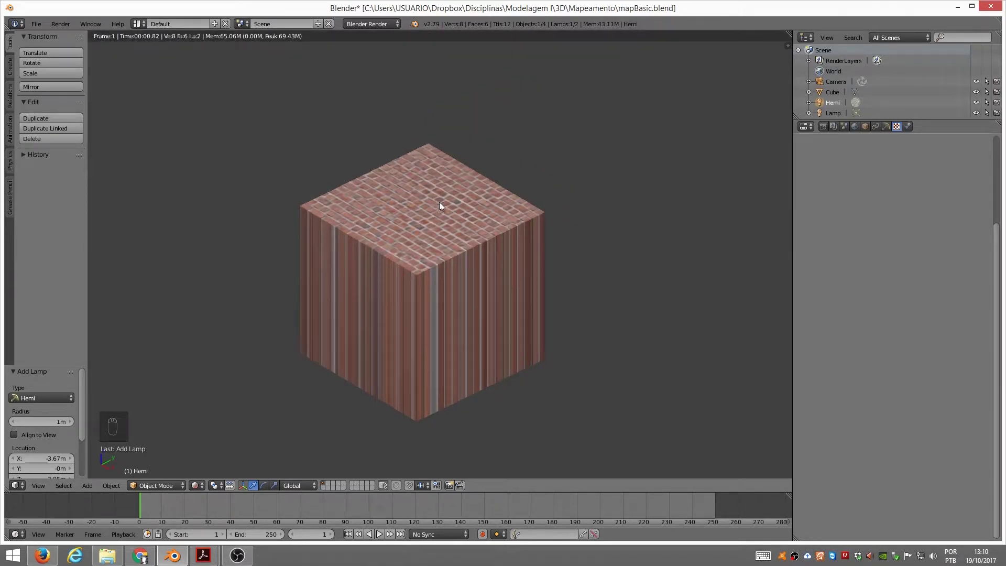
right_click(458, 193)
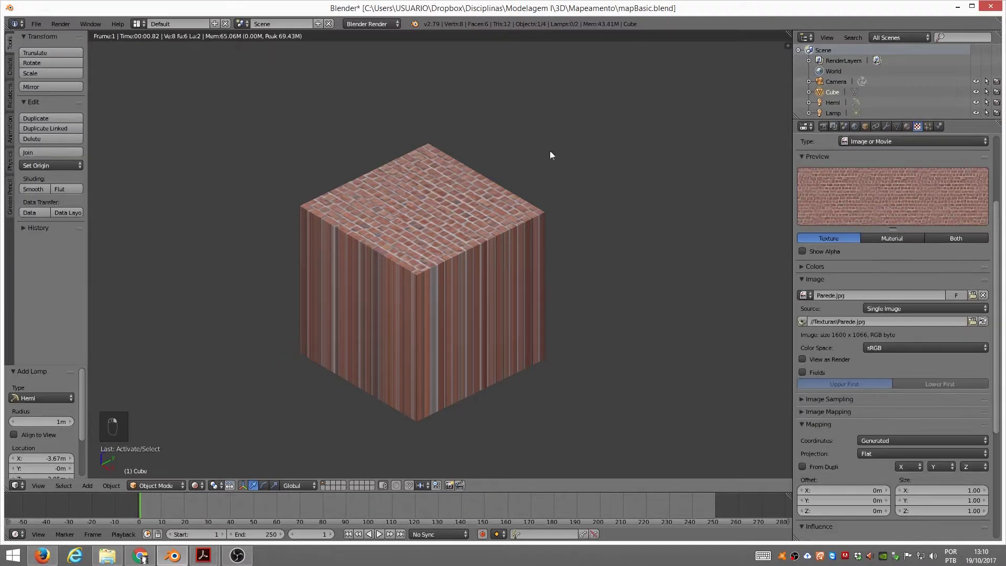
scroll(896, 438, "down", 2)
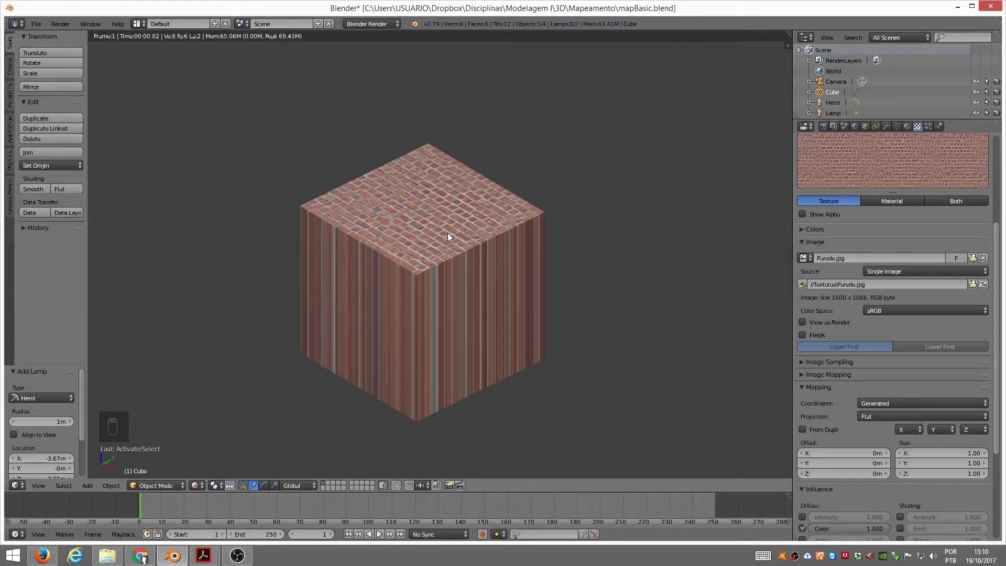
Step: Rotate the cube 90° about the X axis and preview its texture in rendered shading
key("shift+z")
key("alt+z")
key("alt+z")
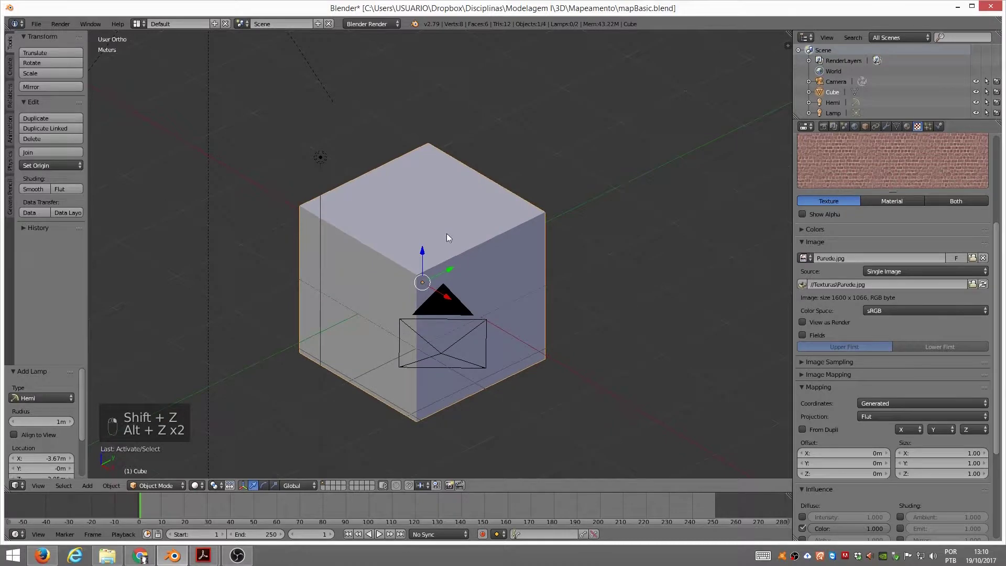
key("r")
right_click(432, 229)
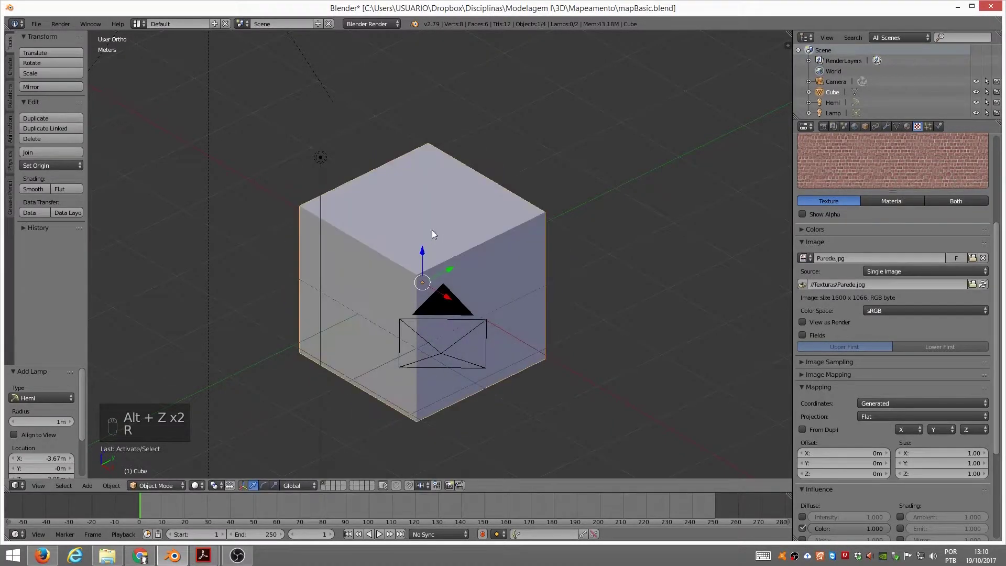
key("r")
key("x")
key("9")
key("0")
key("Return")
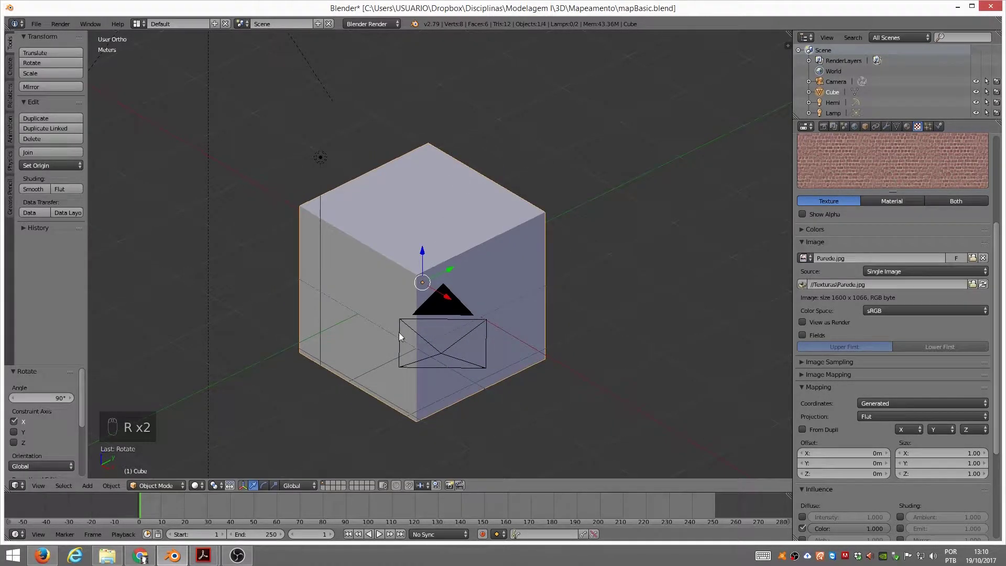
key("shift+z")
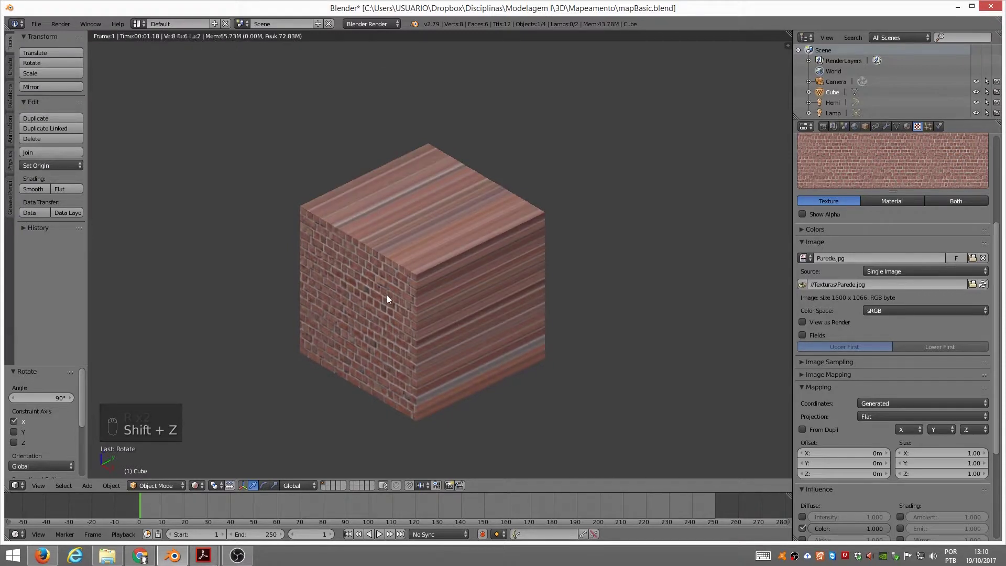
Step: Return to solid shading and clear the cube's rotation
key("shift+z")
key("alt+r")
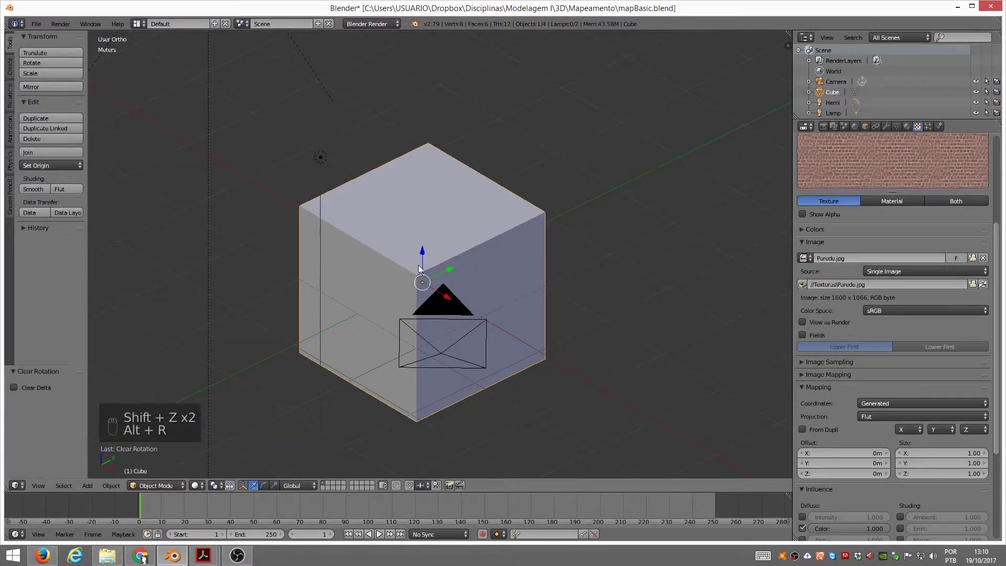
Step: Set the transform orientation to Local
left_click(306, 485)
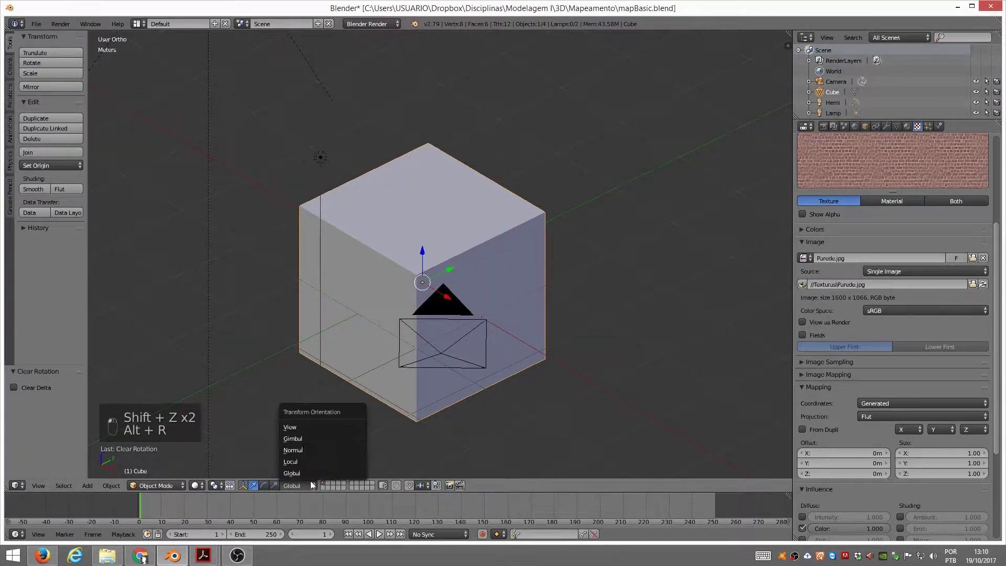
left_click(310, 452)
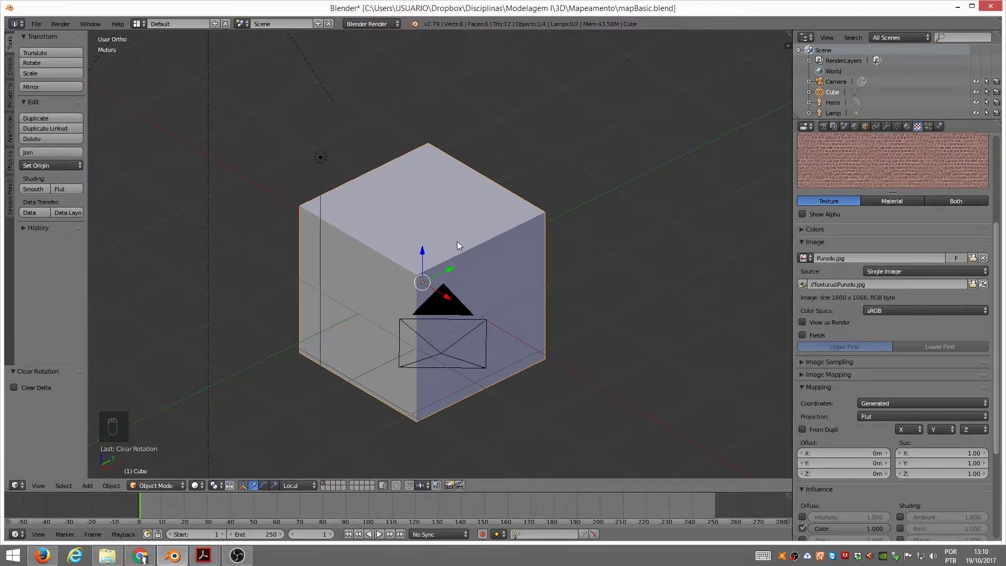
Step: Try a 90° rotation of the cube about the X axis, and clear the rotation
key("r")
key("x")
key("9")
key("0")
key("Return")
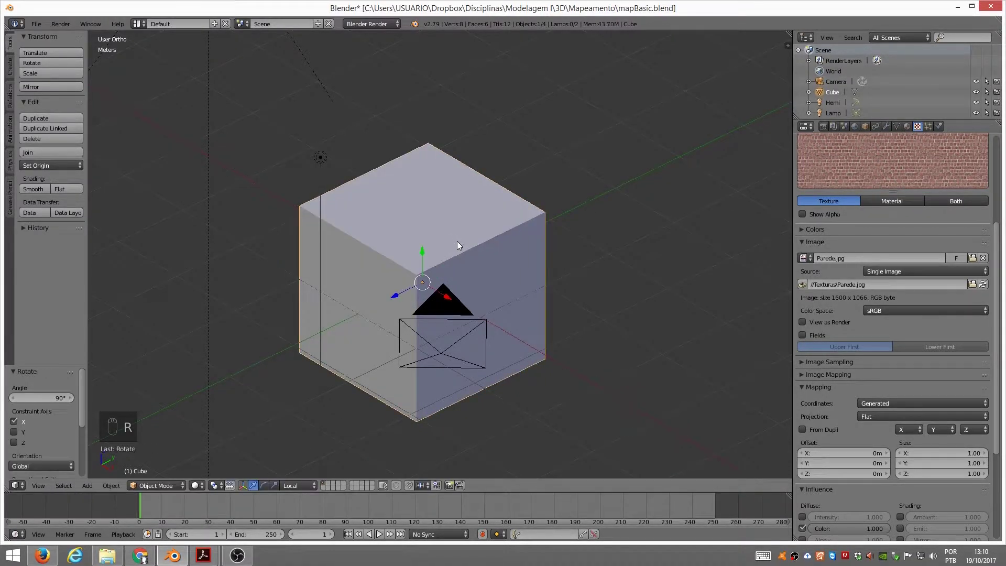
key("alt+r")
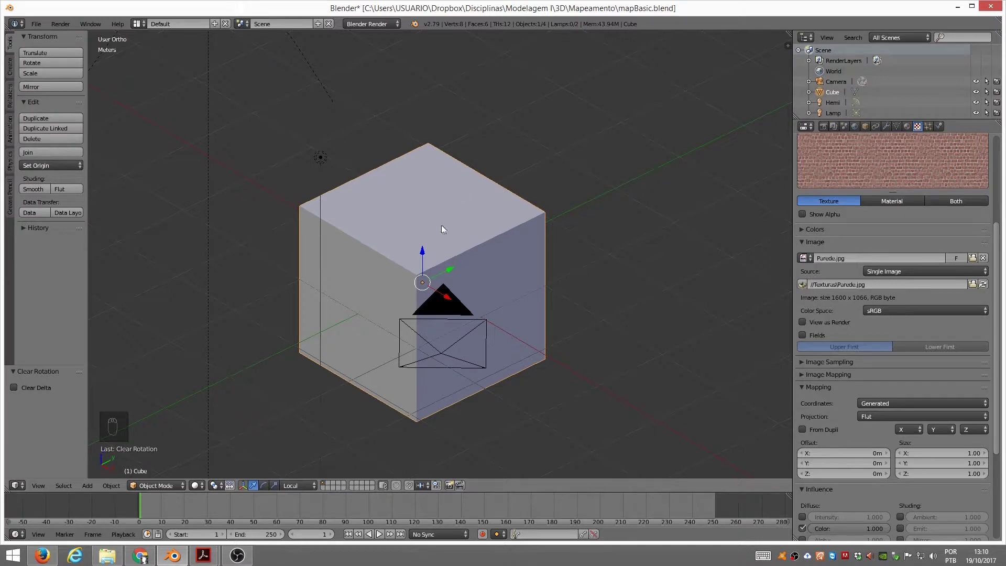
Step: Preview the cube in rendered shading and set the brick texture's mapping projection to Cube
middle_click_drag(639, 318, 489, 294)
key("shift+z")
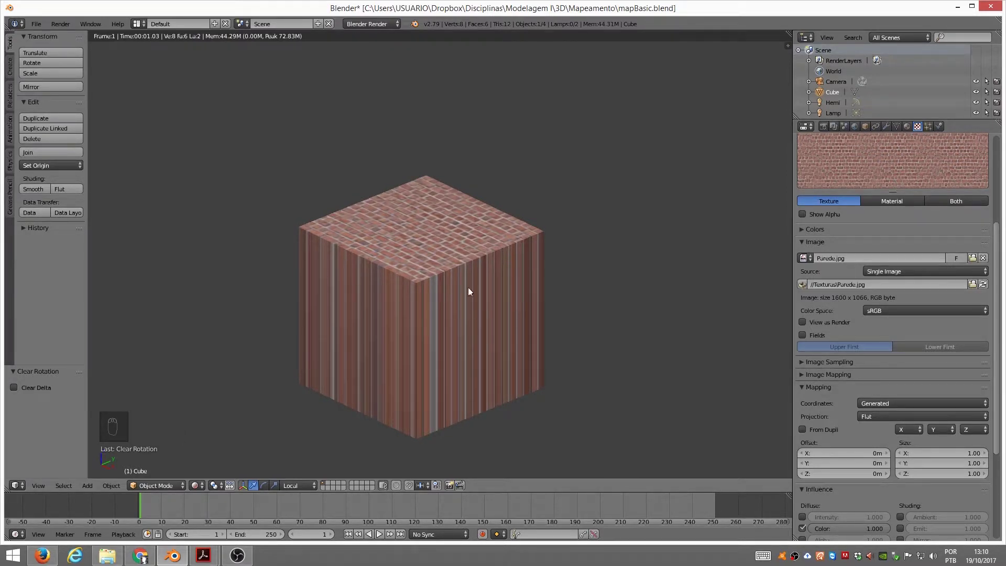
scroll(843, 330, "down", 5)
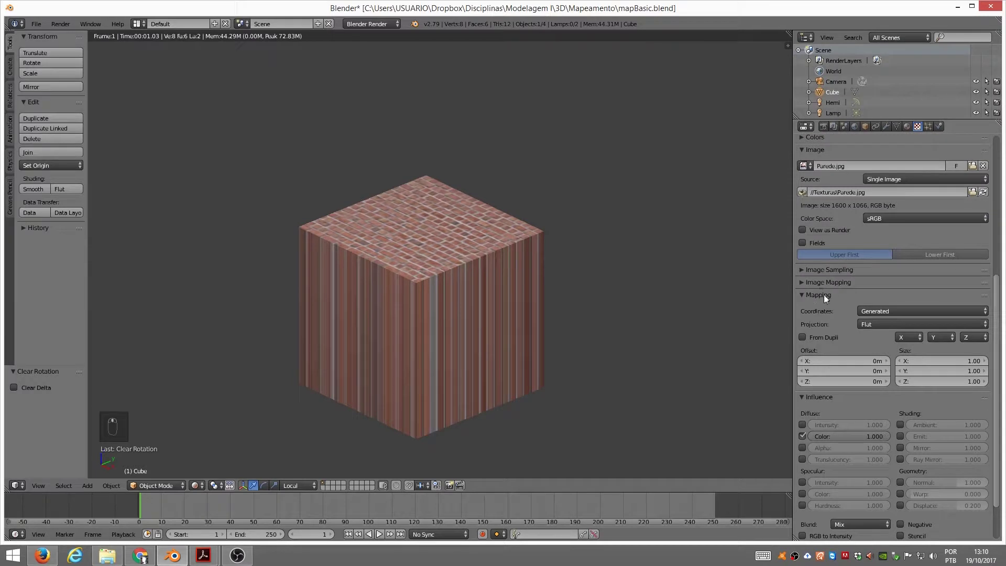
left_click(873, 324)
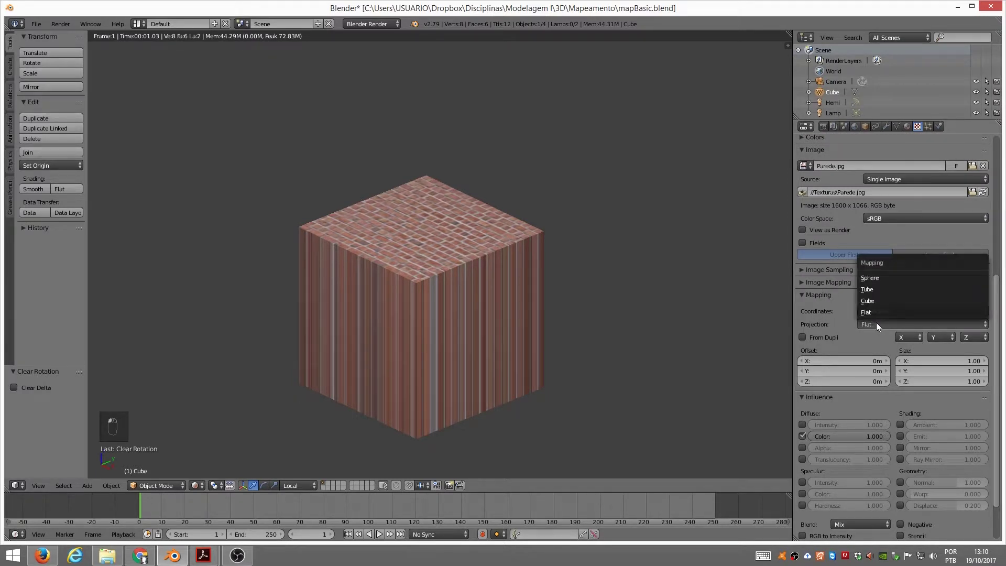
left_click(884, 299)
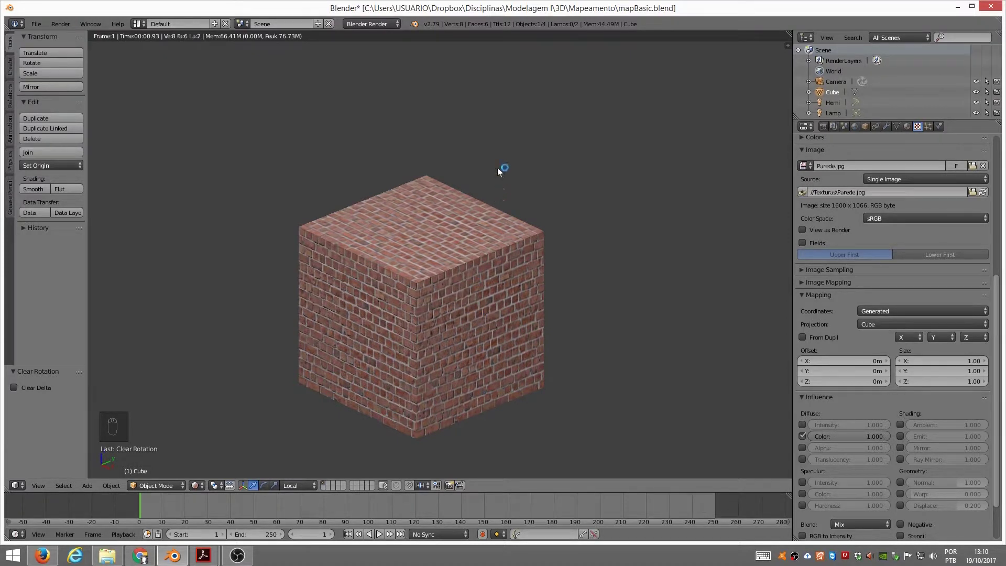
Step: Try the Sphere and Tube projections for the brick texture on the rendered cube
left_click(900, 323)
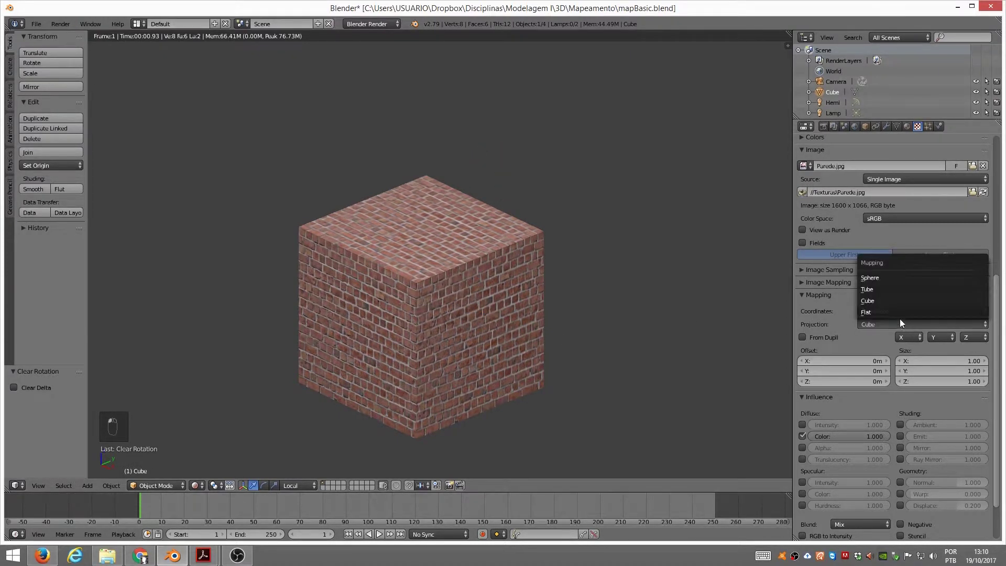
left_click(890, 276)
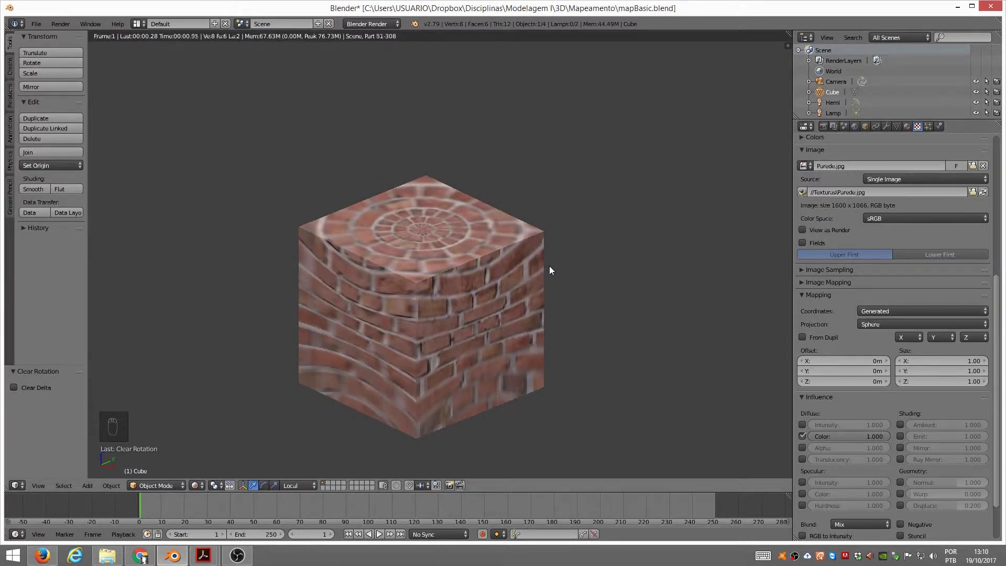
left_click(885, 323)
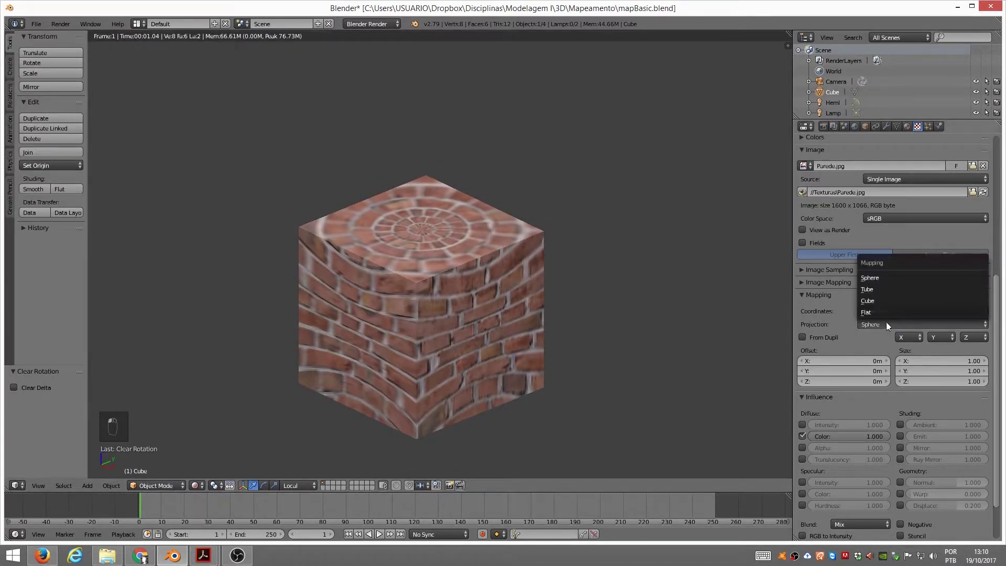
left_click(875, 290)
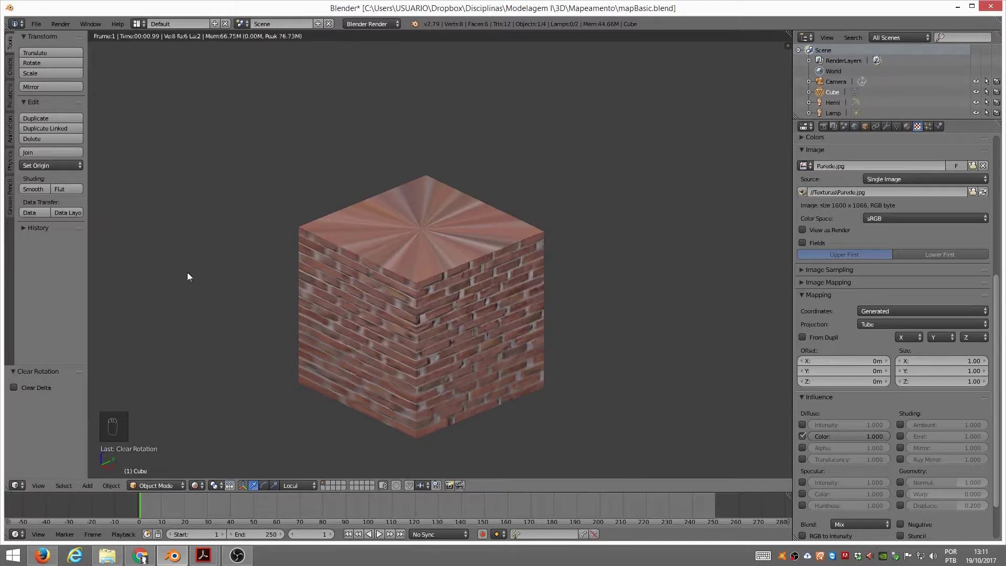
Step: Switch the brick texture's projection back to Cube, keeping the Generated coordinates
left_click(916, 311)
left_click(894, 312)
left_click(869, 323)
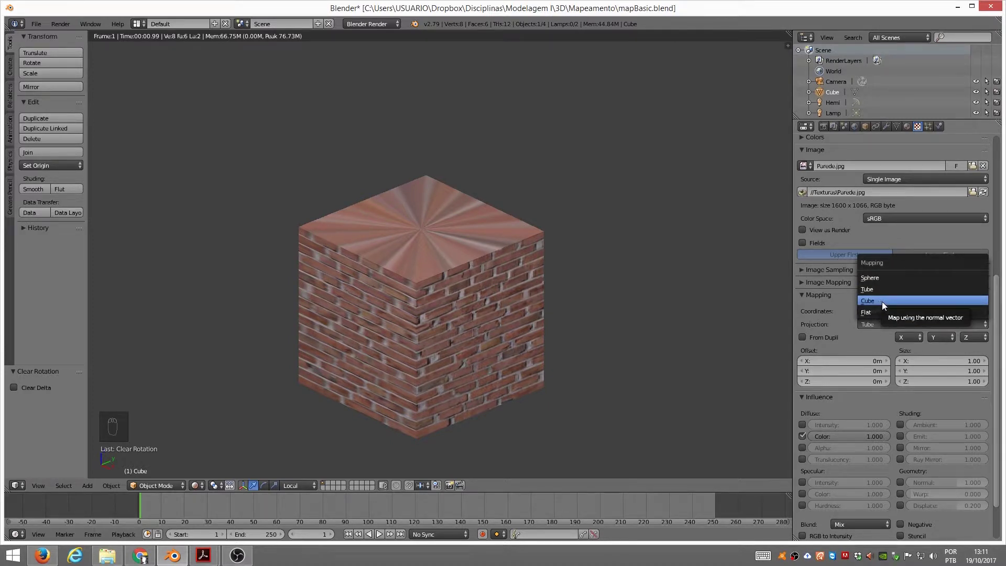
left_click(882, 300)
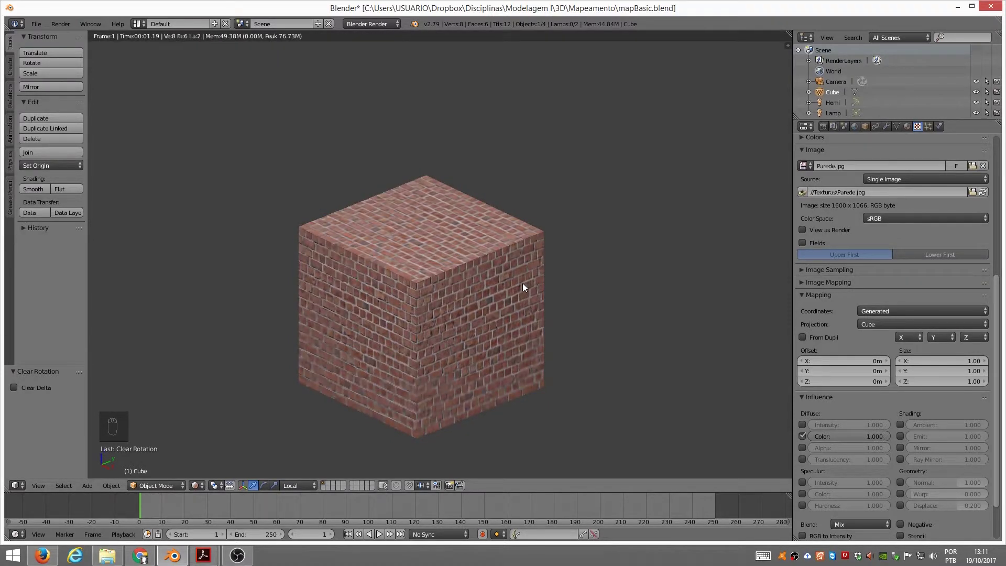
Step: In solid shading, scale the cube along X by about -0.049 into a thin slab, and preview its bricks in rendered shading
key("shift+z")
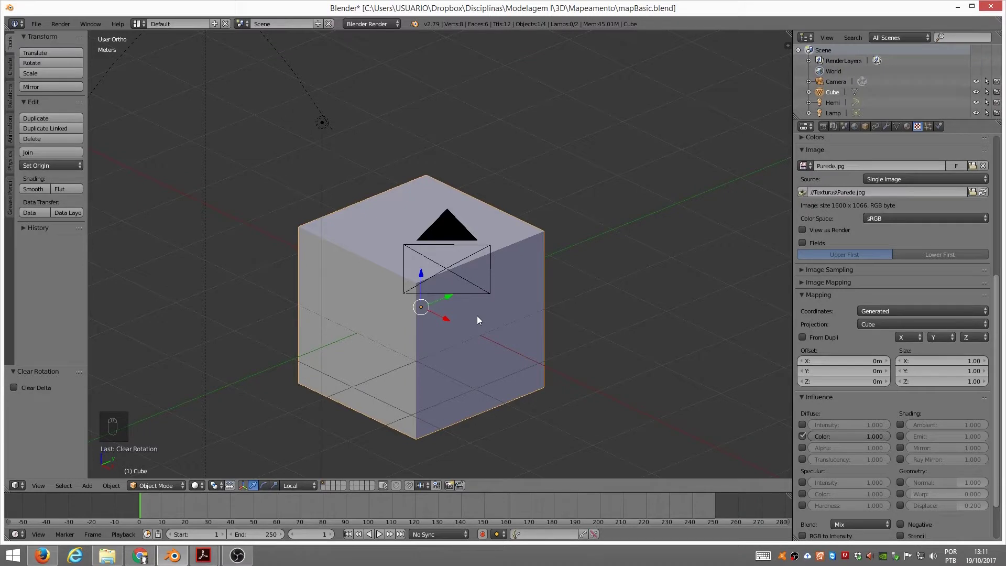
key("s")
key("x")
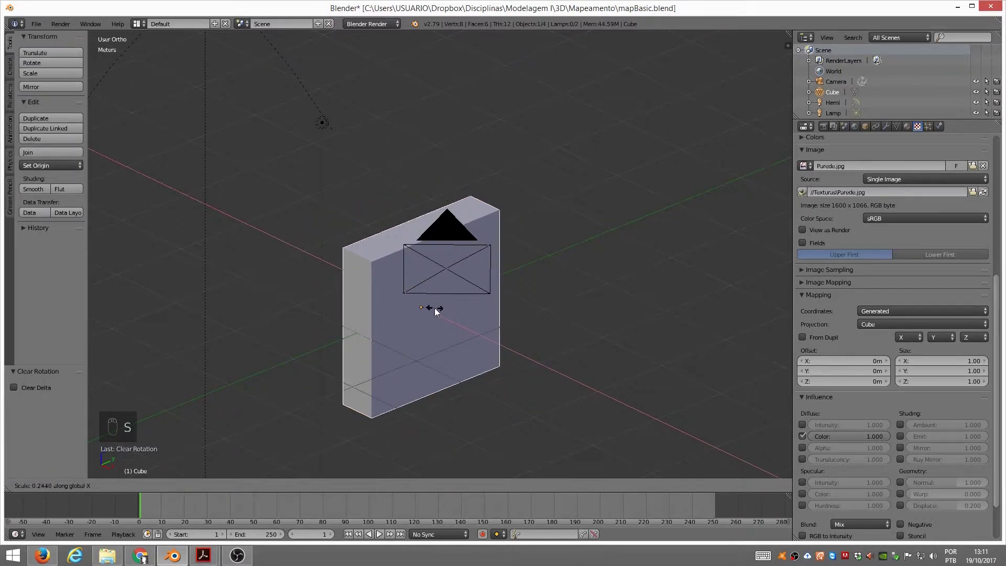
left_click(418, 307)
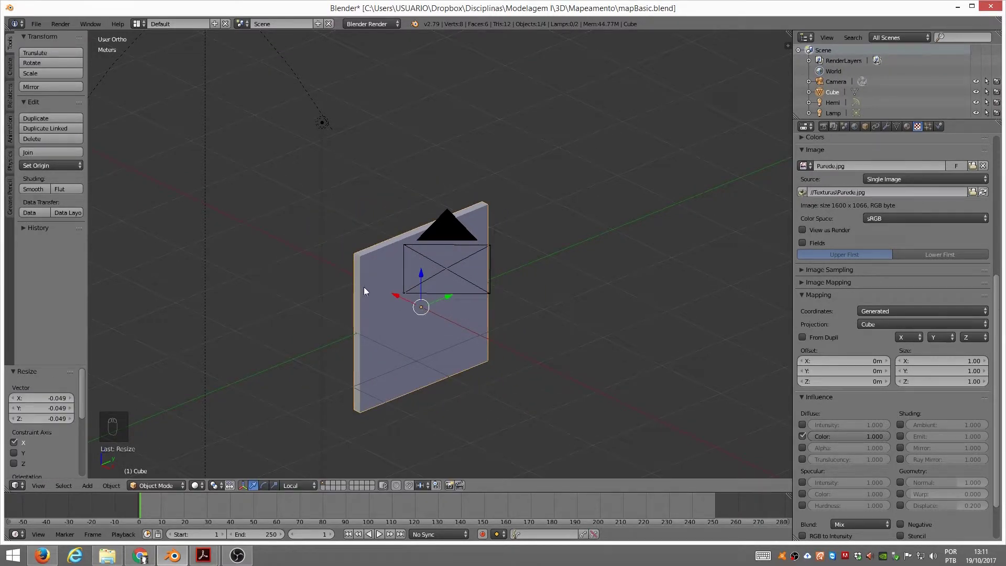
key("shift+z")
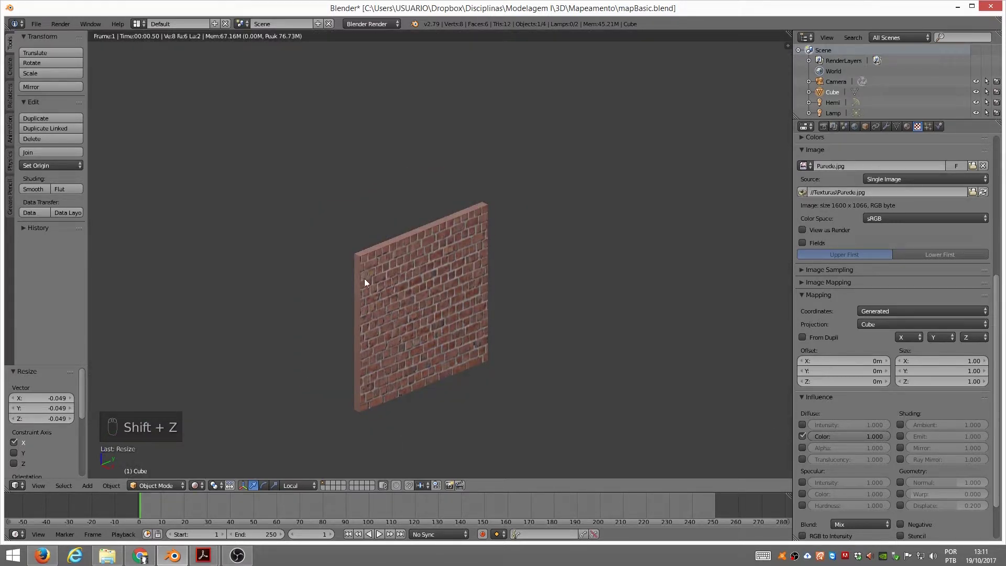
Step: Back in solid shading, move the slab about 3.65 m along X and add a smooth-shaded UV sphere at the world origin
key("shift+z")
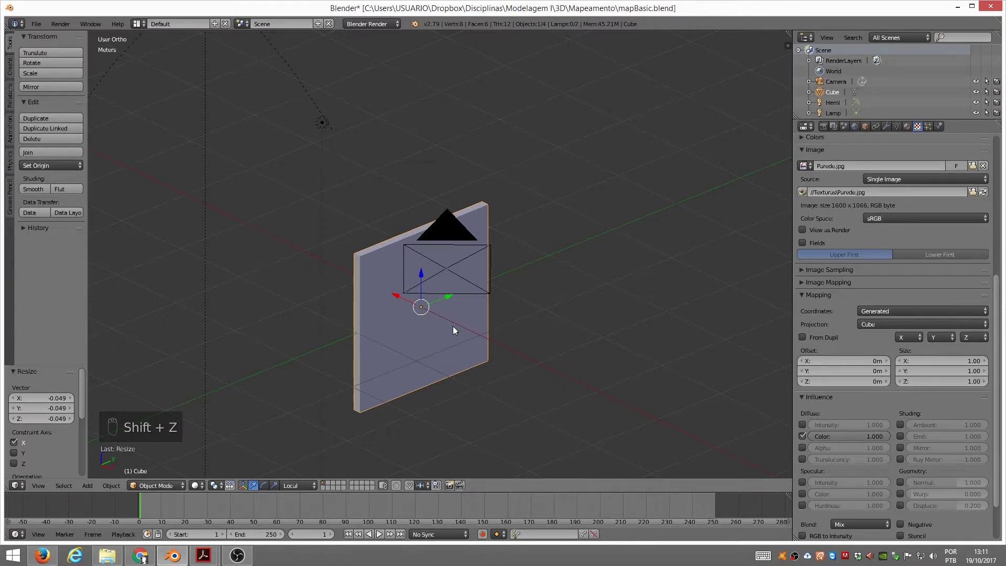
left_click_drag(394, 296, 250, 188)
key("shift+a")
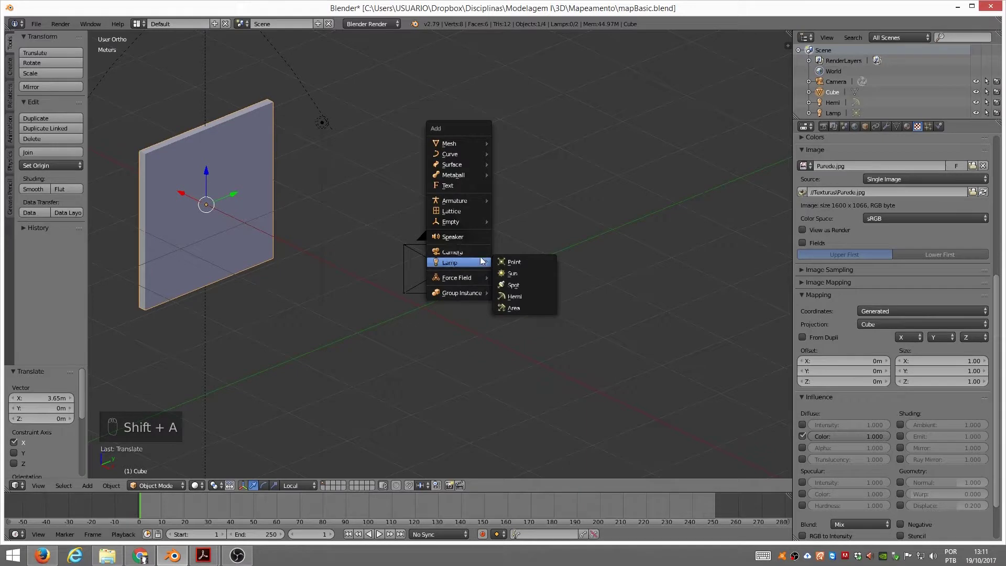
mouse_move(480, 141)
left_click(524, 173)
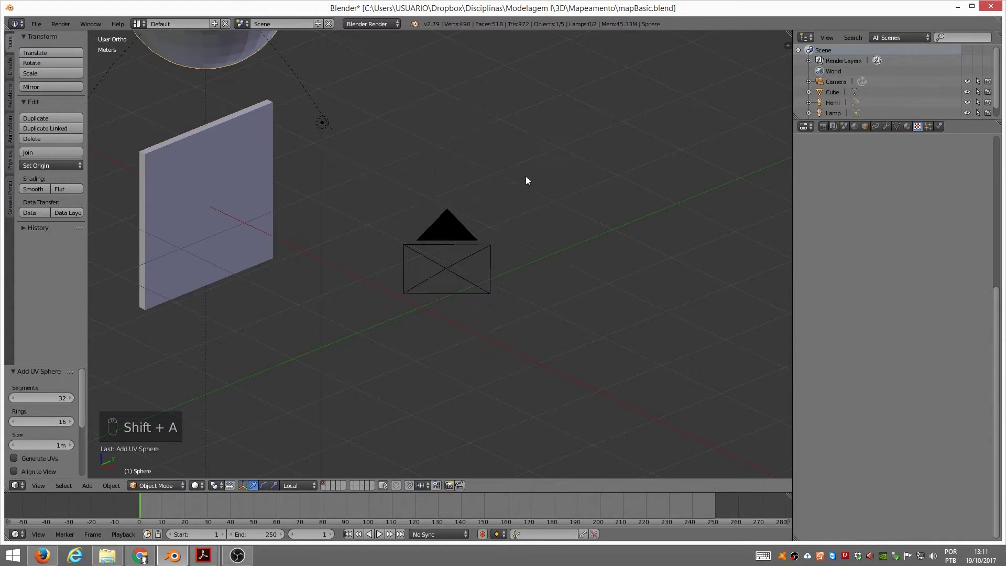
key("alt+g")
left_click(39, 190)
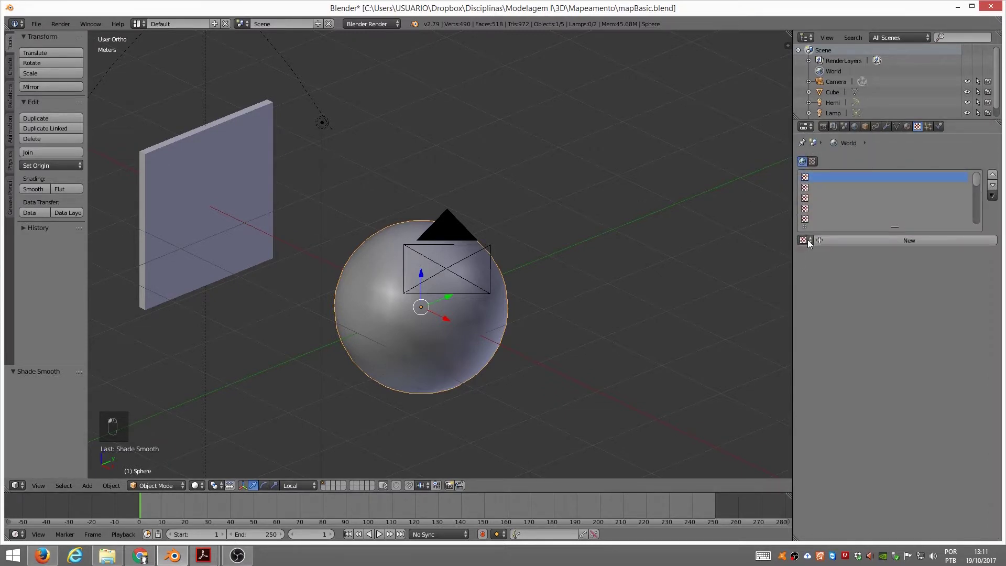
Step: Assign the existing brick material "Material" to the sphere and preview it in rendered shading
left_click(810, 242)
left_click(907, 126)
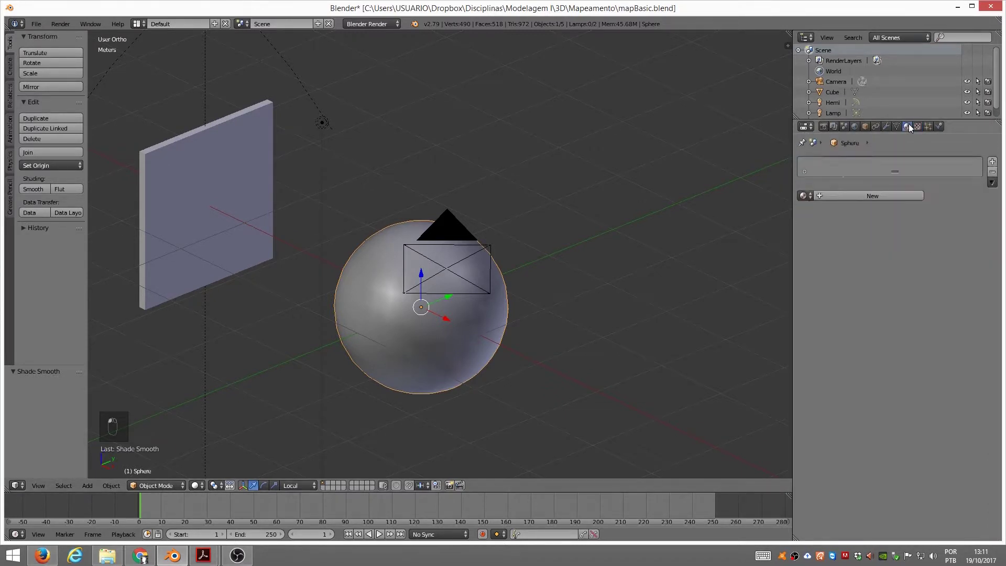
left_click(803, 195)
left_click(822, 208)
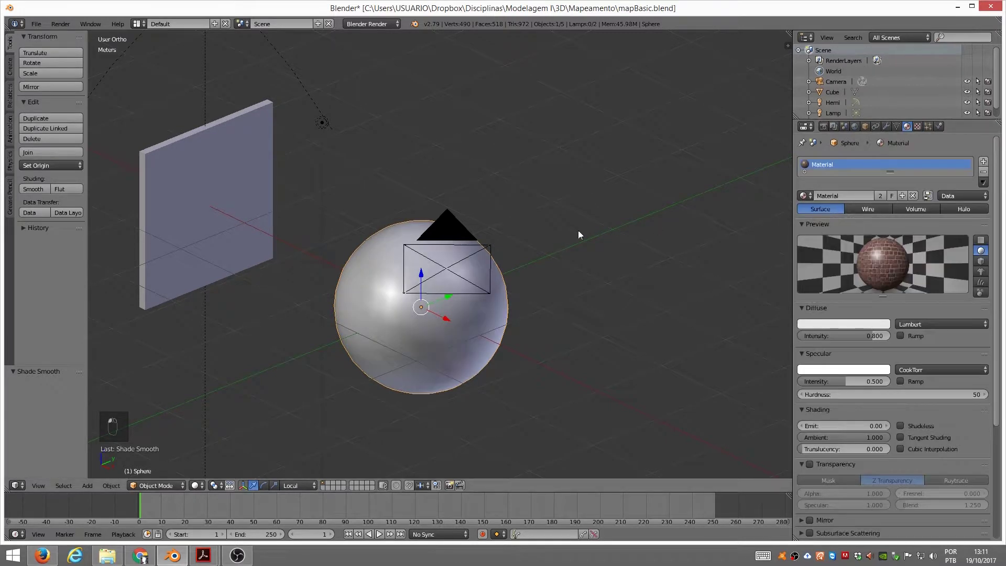
key("shift+z")
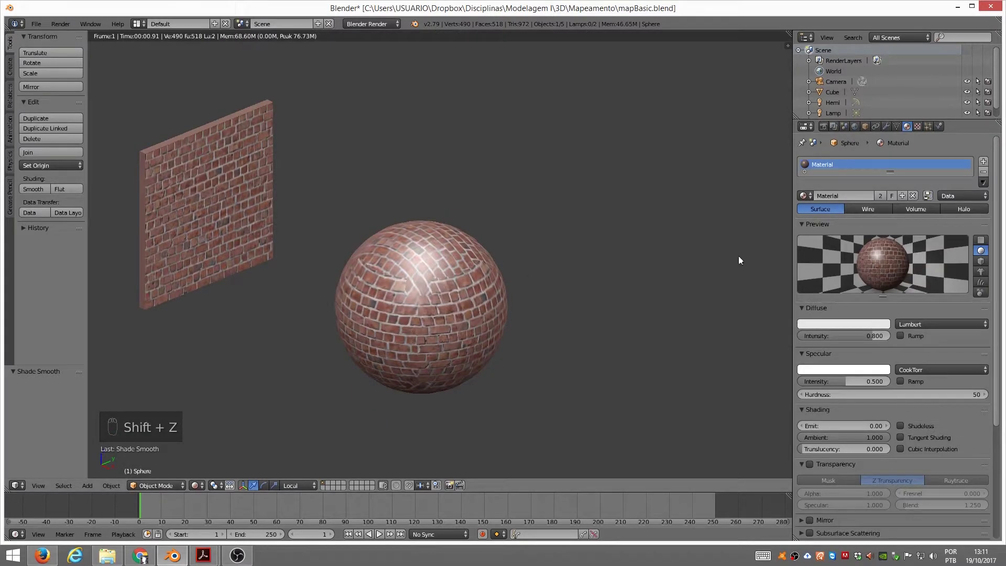
Step: Set the projection of the sphere's brick texture to Sphere
left_click(918, 126)
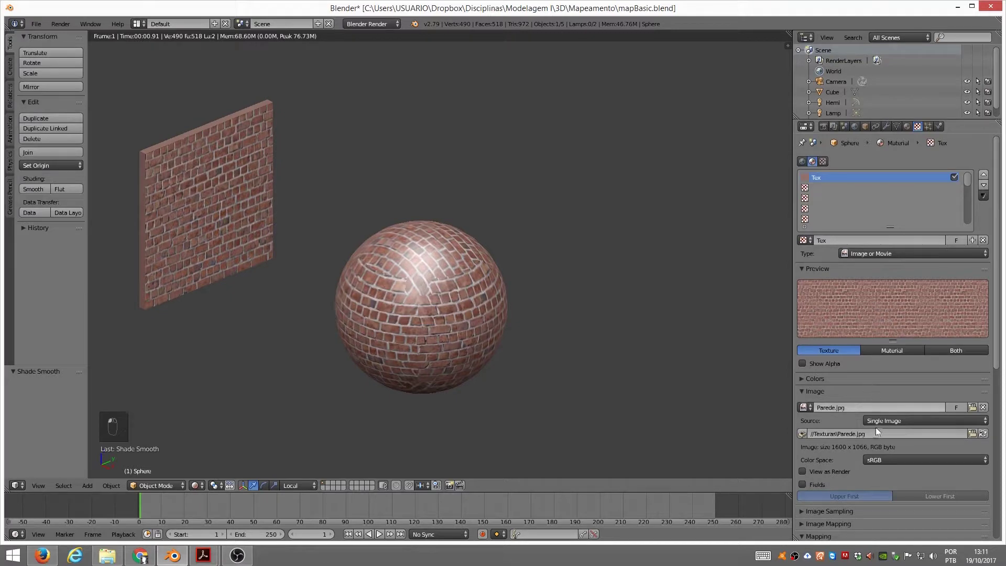
scroll(847, 455, "down", 10)
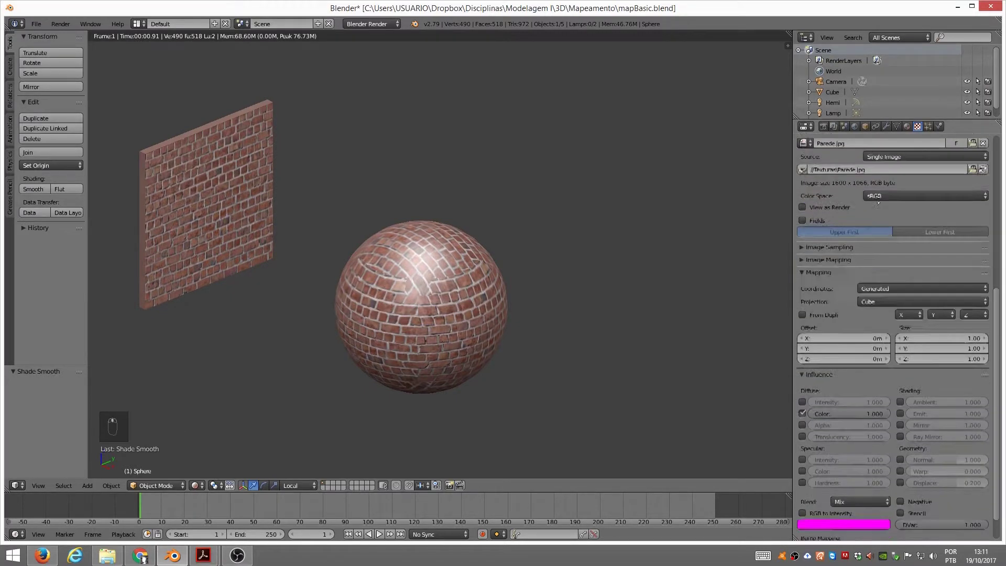
left_click(878, 309)
left_click(884, 262)
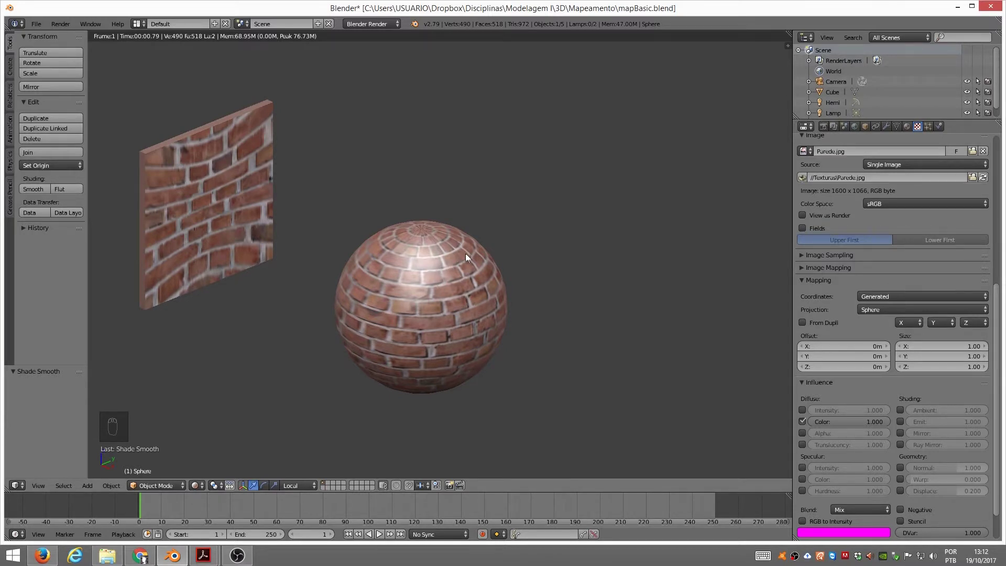
Step: Select the slab and compare its brick mapping with the sphere's in rendered shading, ending in solid shading
key("shift+z")
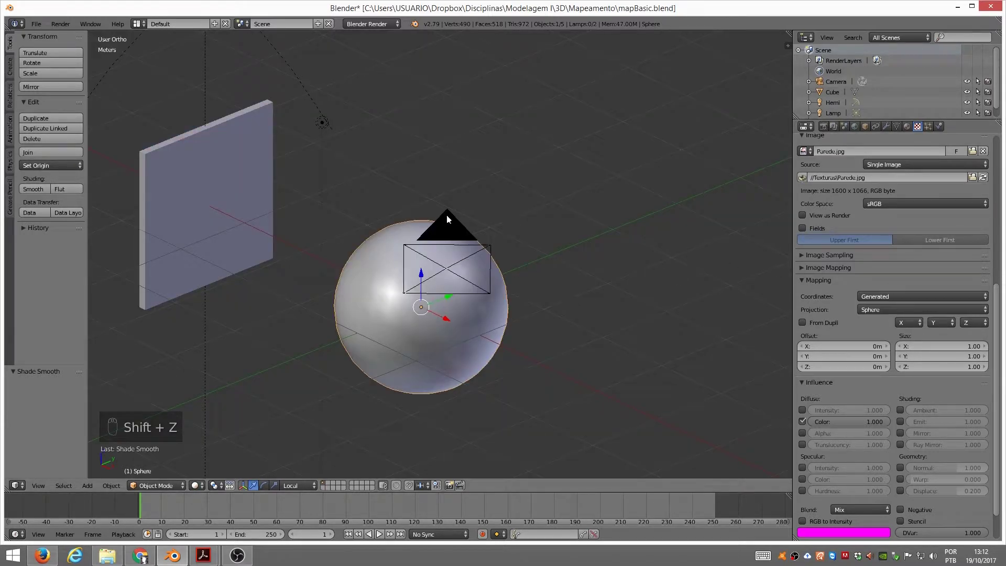
right_click(259, 121)
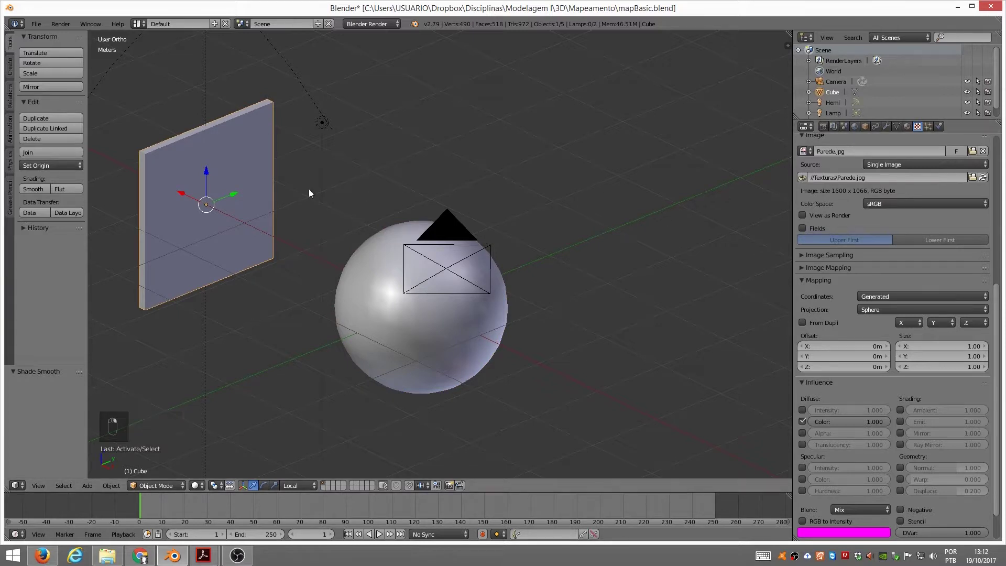
key("shift+z")
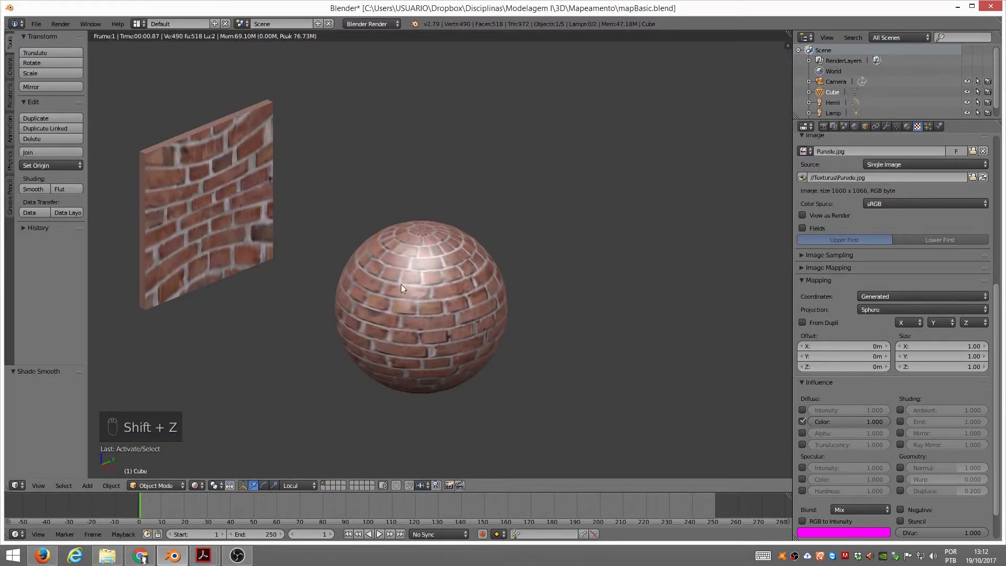
key("shift+z")
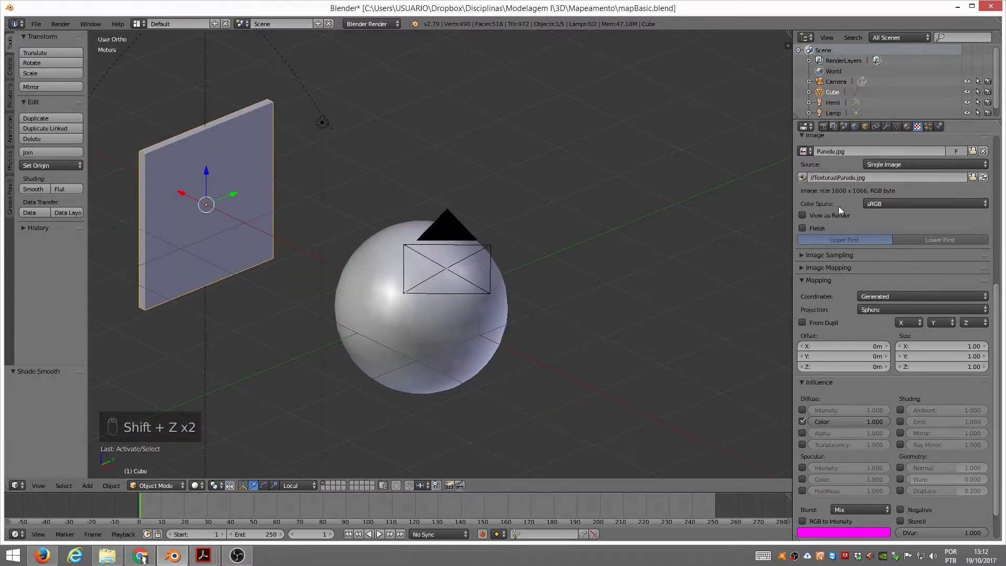
Step: Review the slab's texture settings and open its material settings
scroll(838, 206, "up", 1)
scroll(838, 228, "up", 6)
scroll(843, 236, "down", 8)
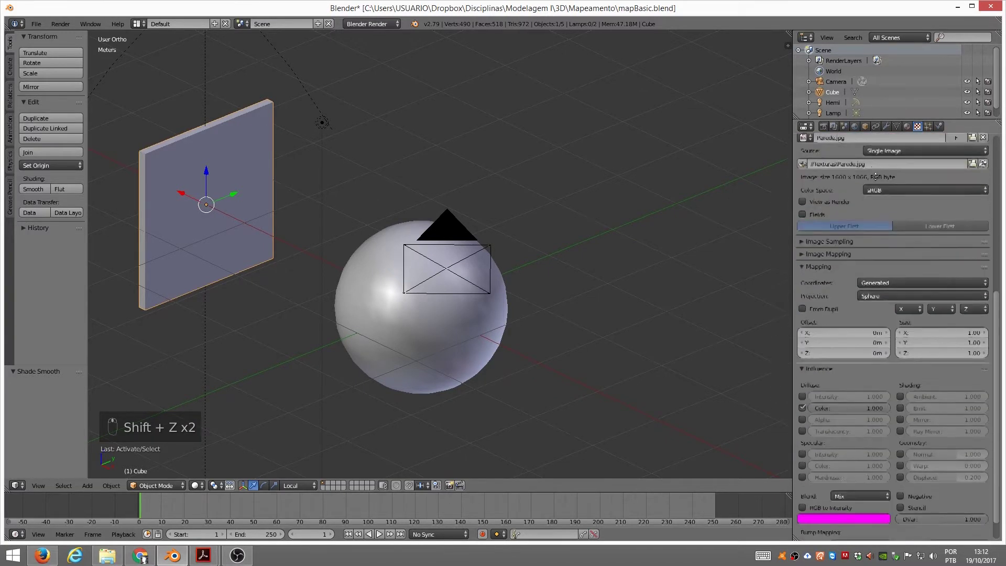
scroll(865, 157, "up", 13)
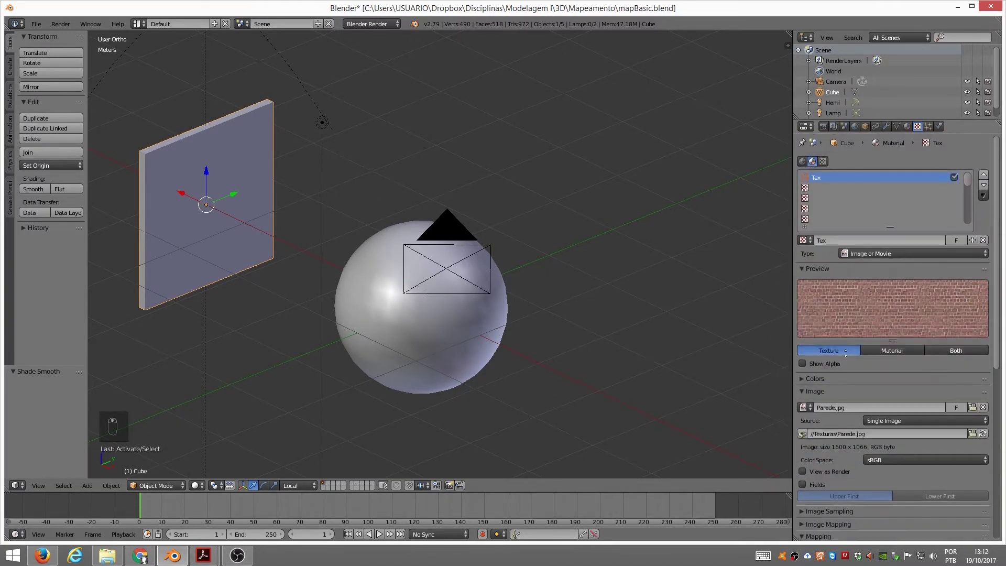
left_click(907, 126)
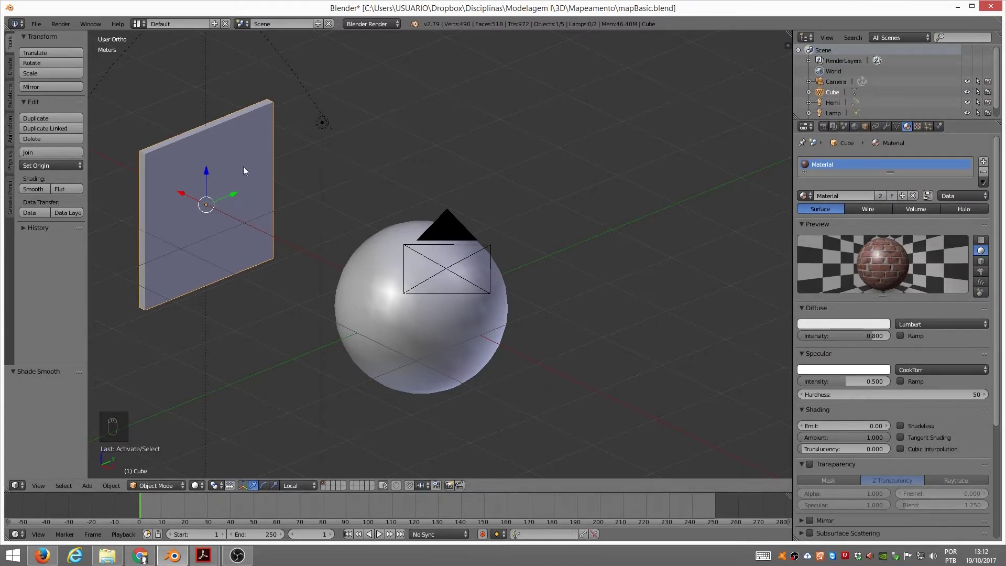
Step: Make the slab's brick material a single-user copy and check its texture in rendered shading, ending in solid shading
left_click(880, 195)
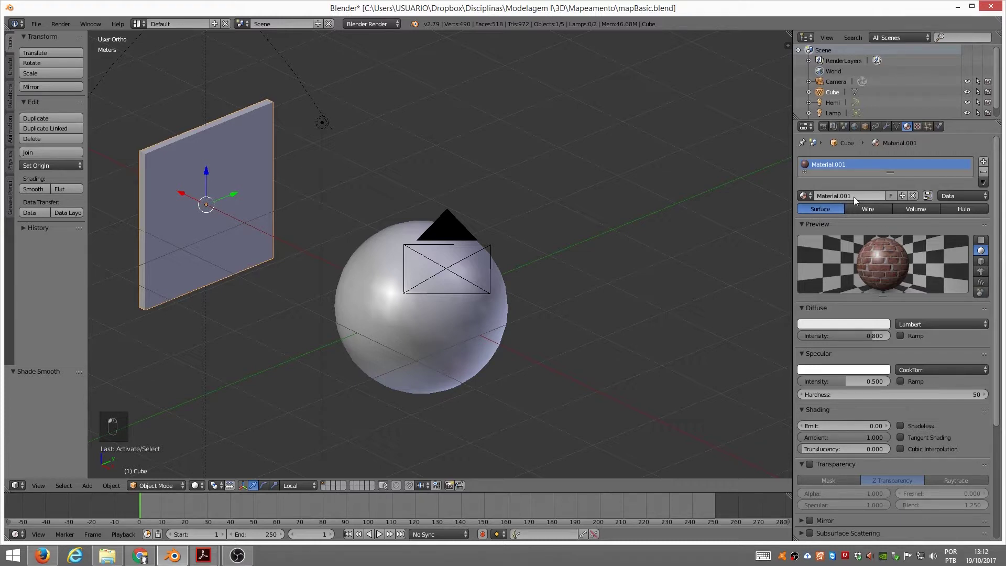
left_click(919, 127)
key("shift+z")
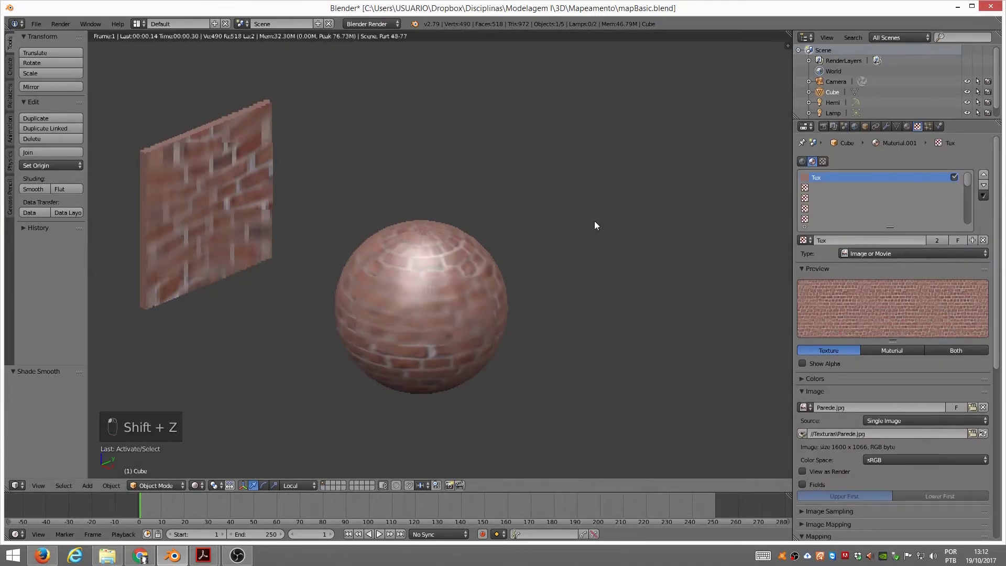
key("shift+z")
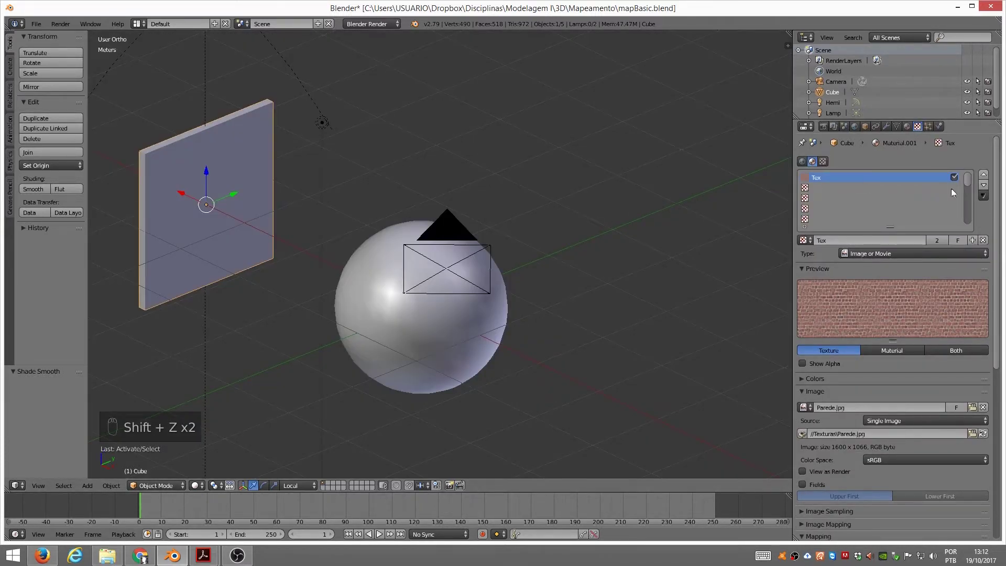
Step: Give the slab its own single-user copy of the brick texture with Cube projection, previewing it in rendered shading
left_click(938, 240)
scroll(920, 342, "down", 8)
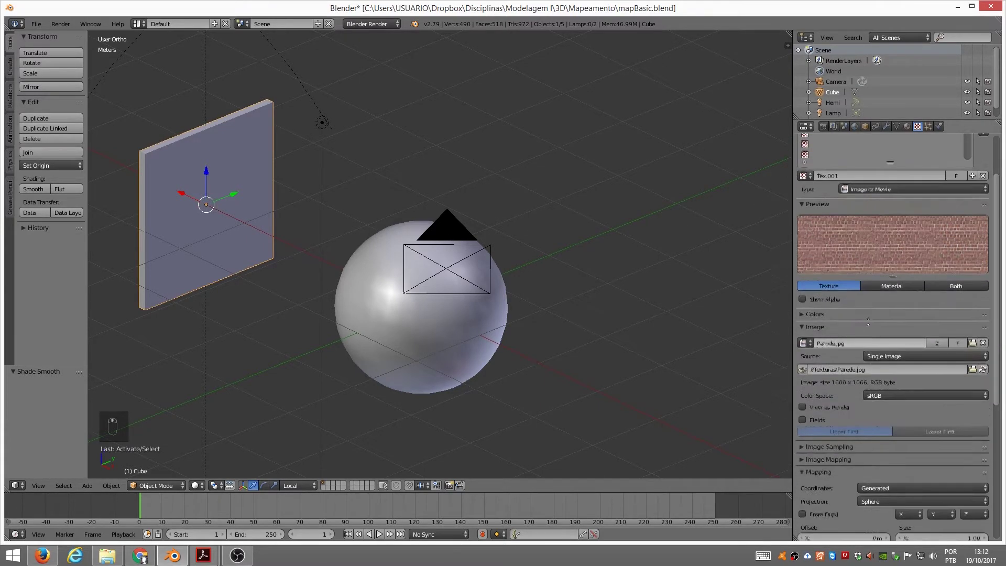
left_click(882, 325)
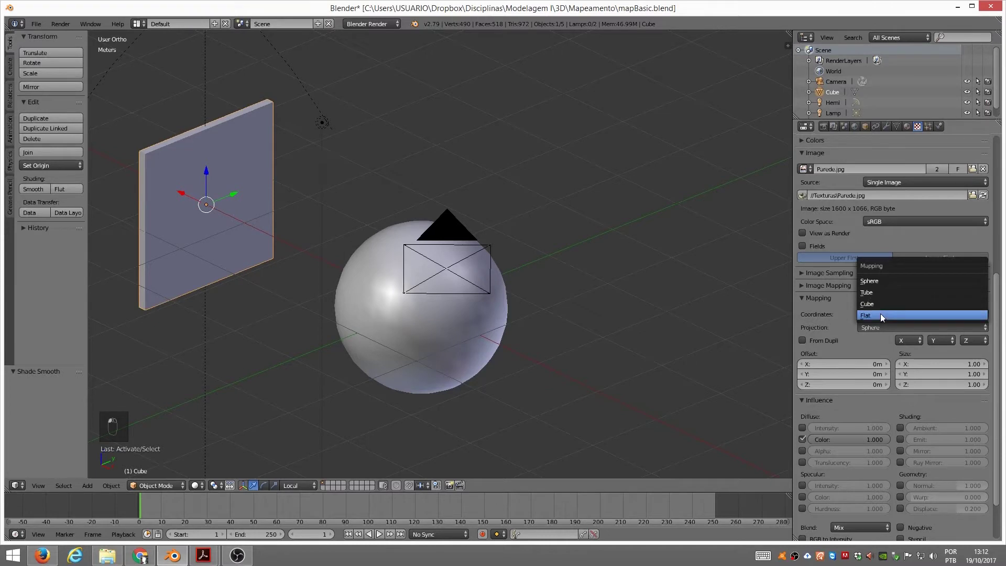
left_click(880, 303)
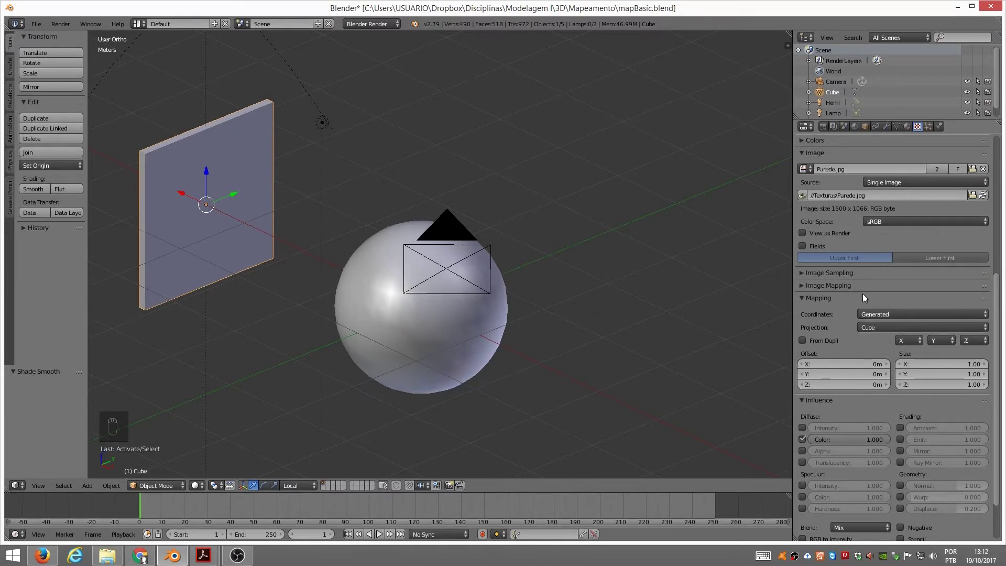
key("shift+z")
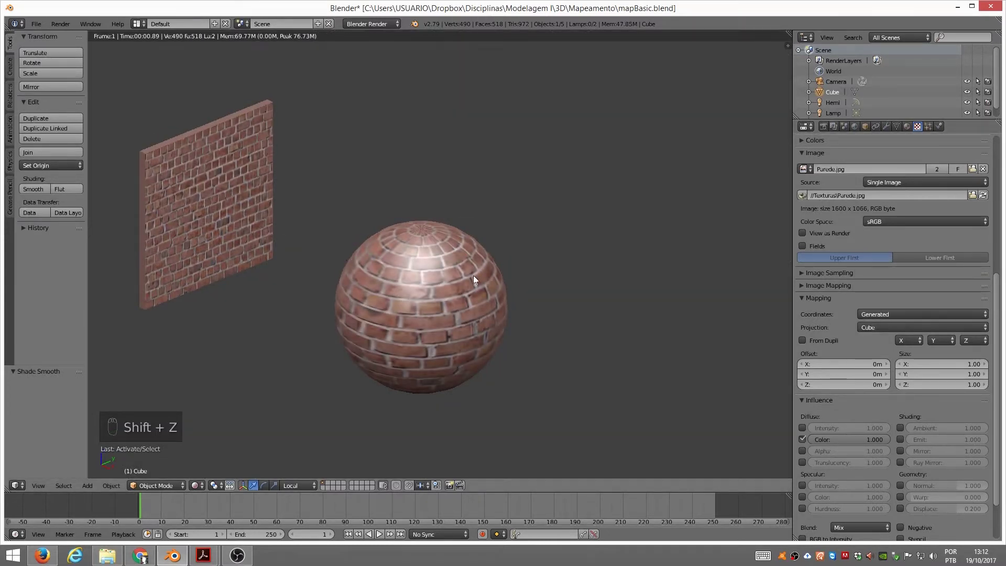
key("shift+z")
Step: Select the sphere and review the projection setting of its brick texture
right_click(398, 304)
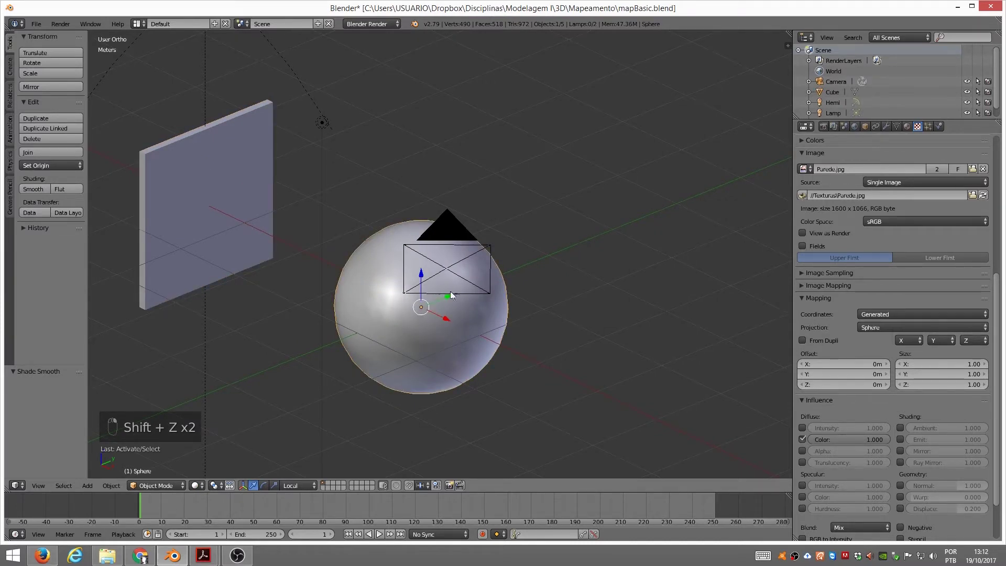
left_click(885, 325)
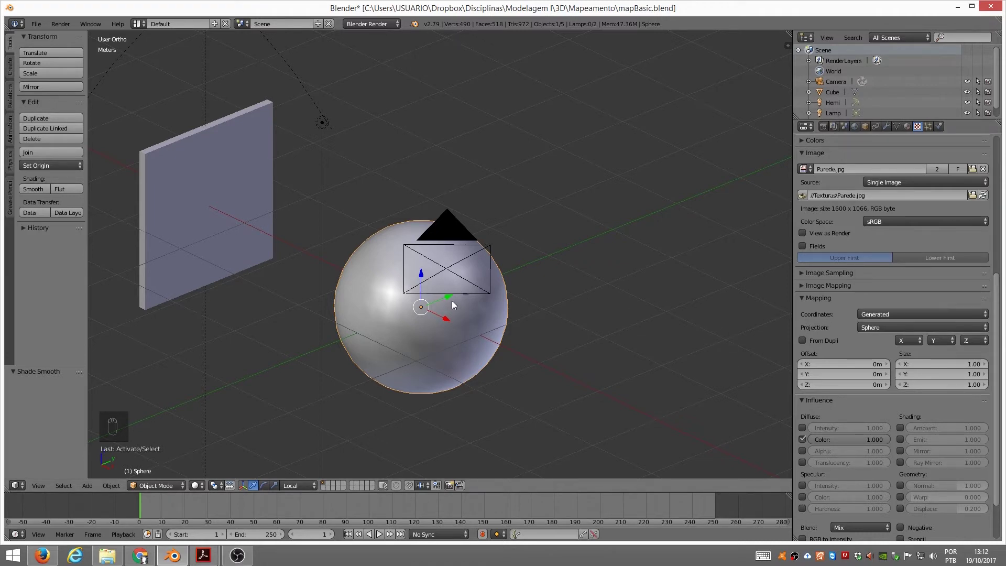
middle_click_drag(436, 298, 529, 251)
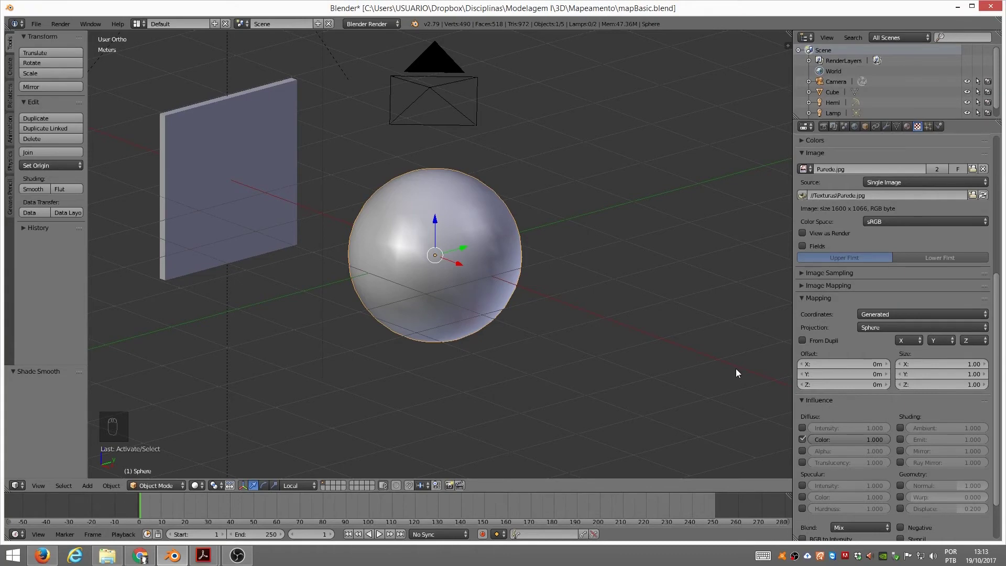
right_click(795, 555)
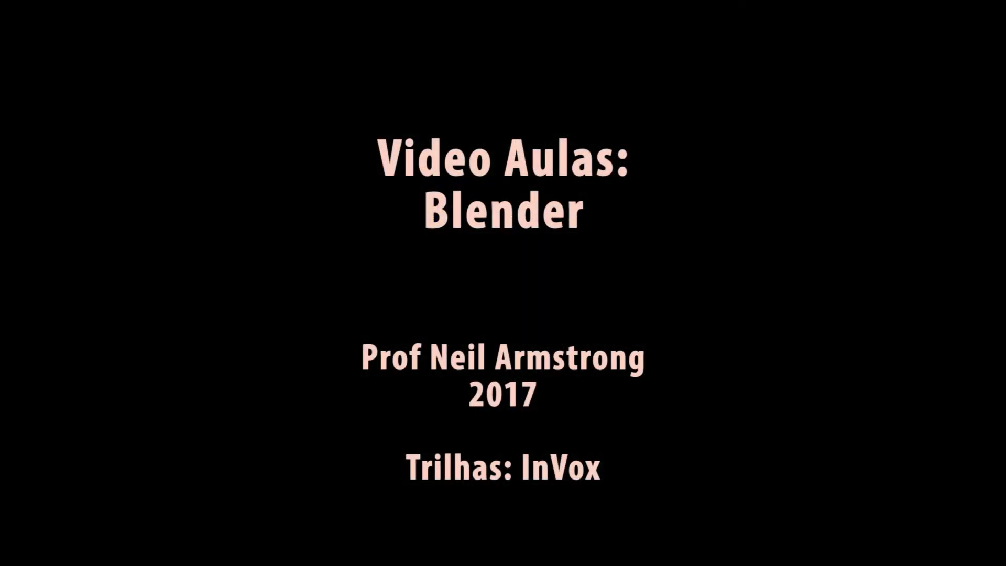